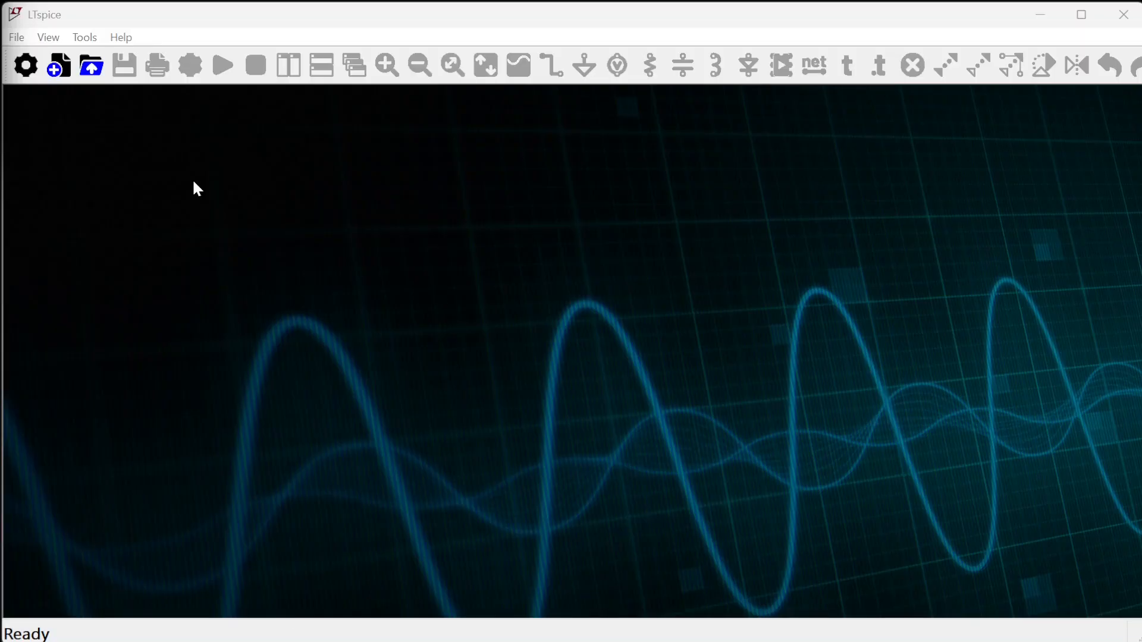
Turn on schematic grid points and reversed mouse wheel scrolling in the schematic settings.
click(25, 66)
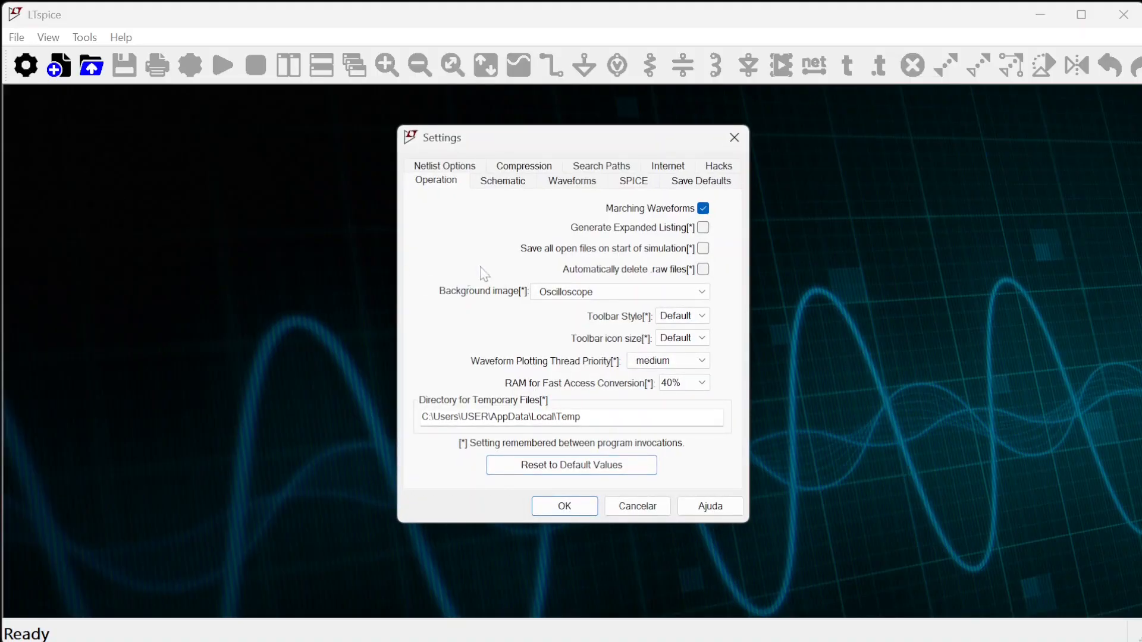
click(515, 185)
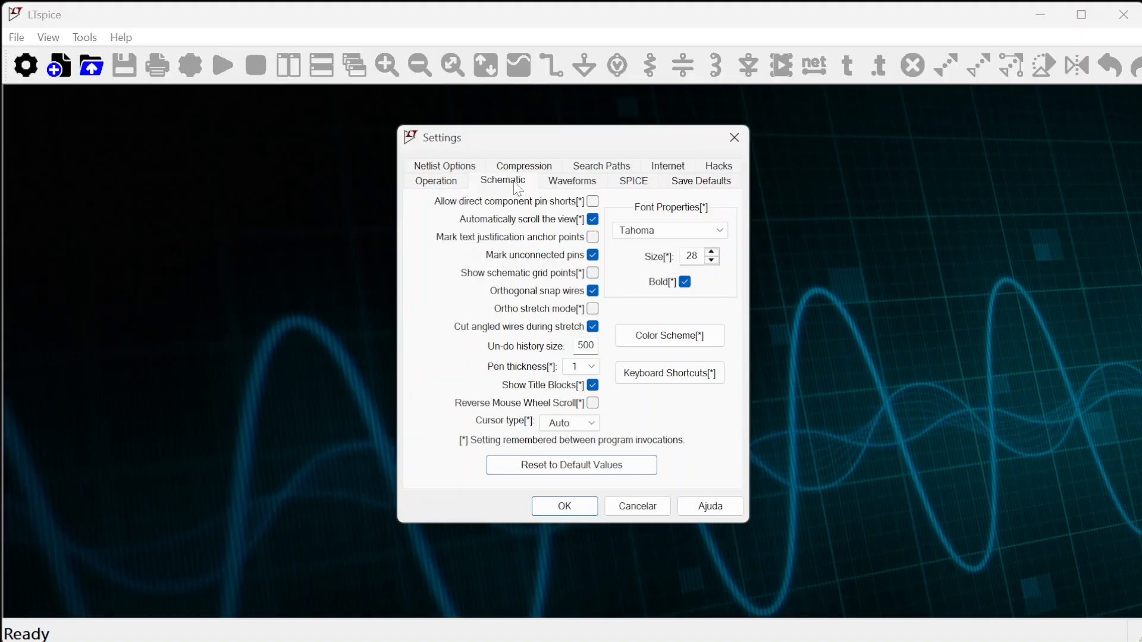
click(594, 274)
click(597, 409)
Turn on automatic deletion of .raw files in the operation settings and apply the settings.
click(452, 187)
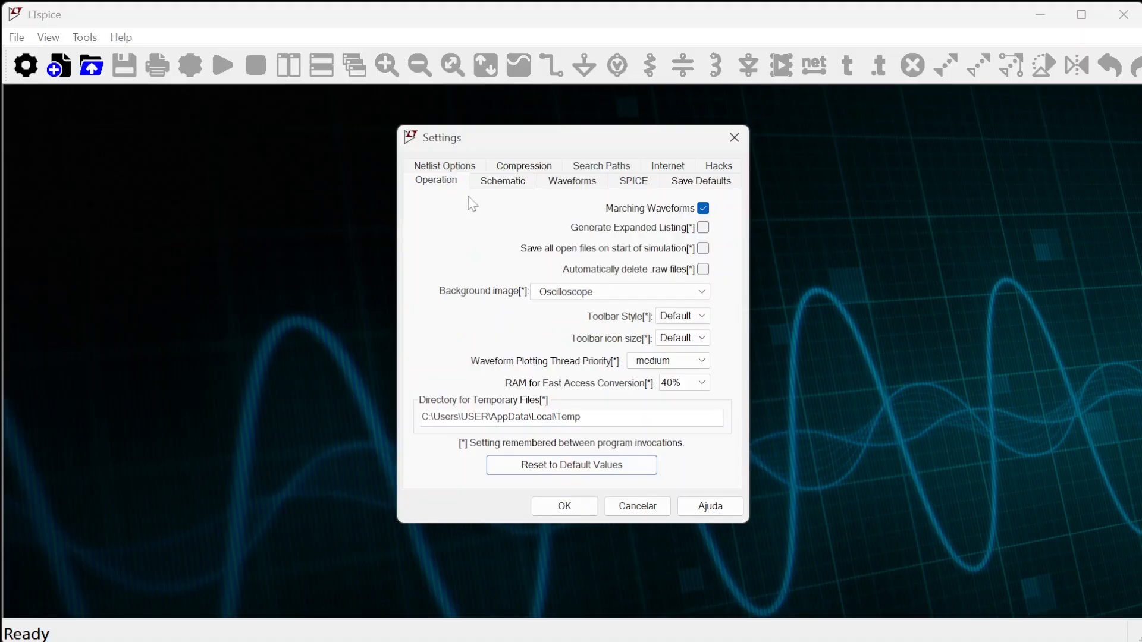
click(704, 271)
click(580, 510)
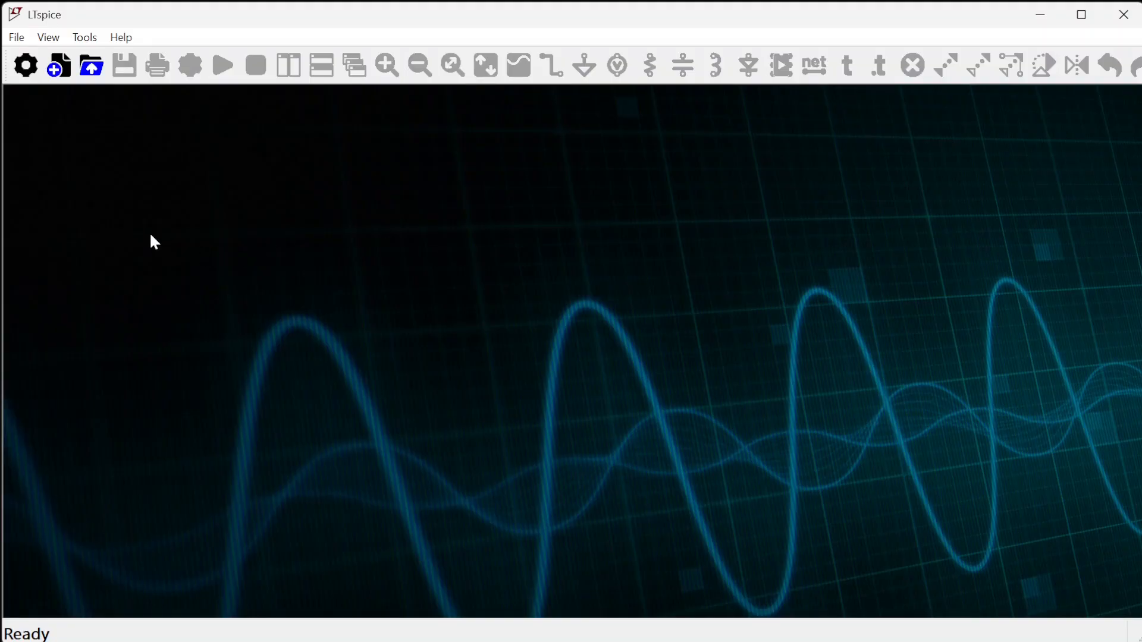
Create a new schematic and save it as DivTensao in the F:\temp folder.
click(60, 70)
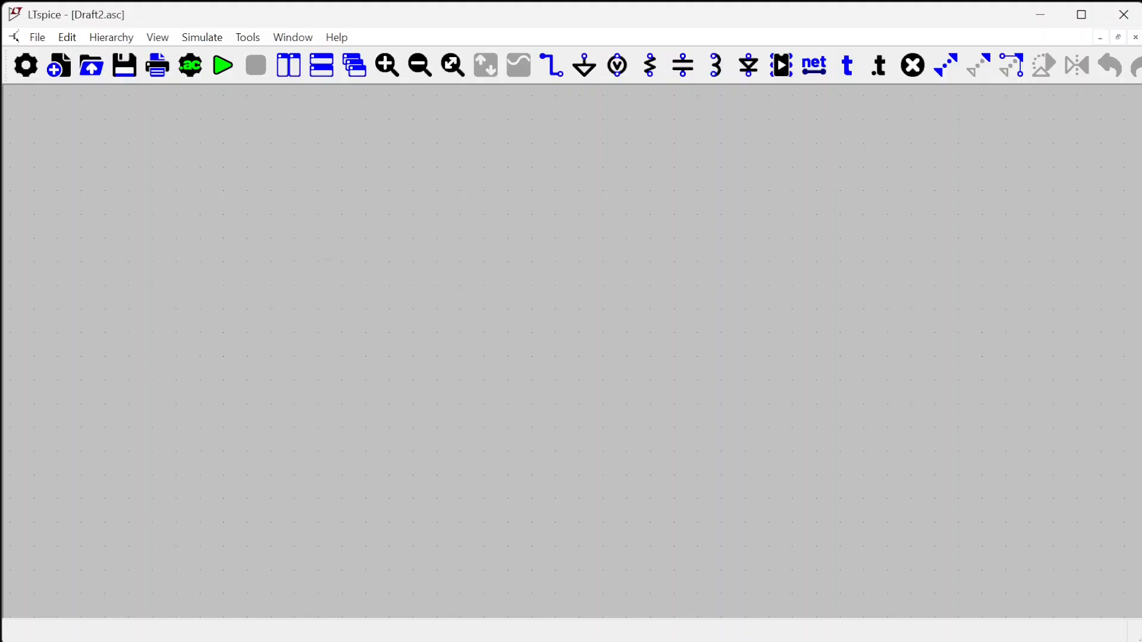
click(40, 40)
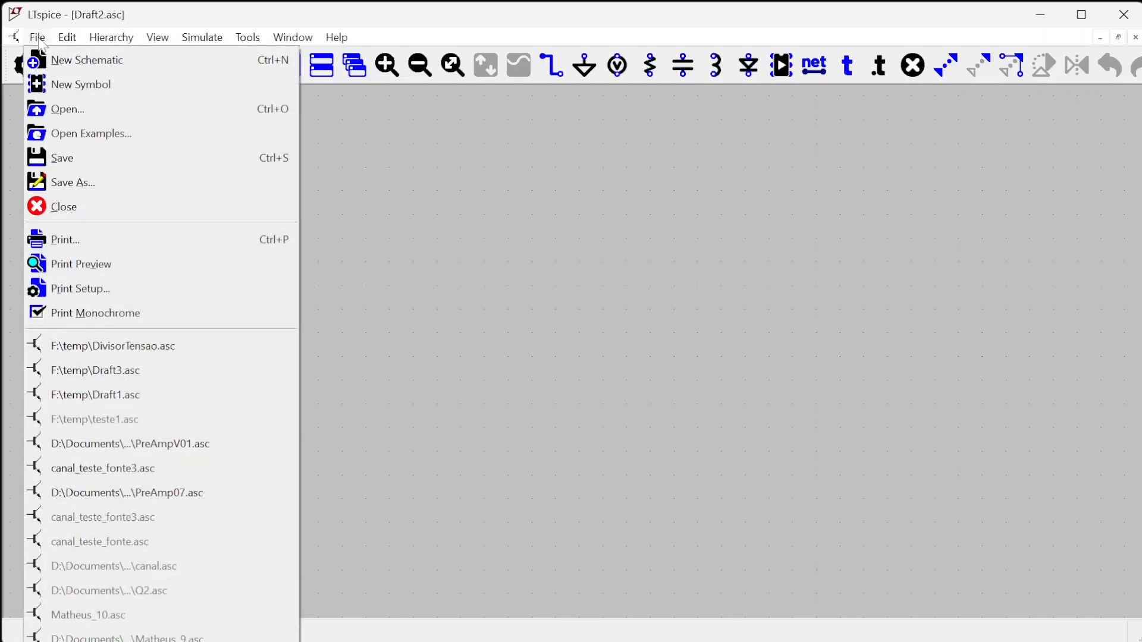
click(95, 179)
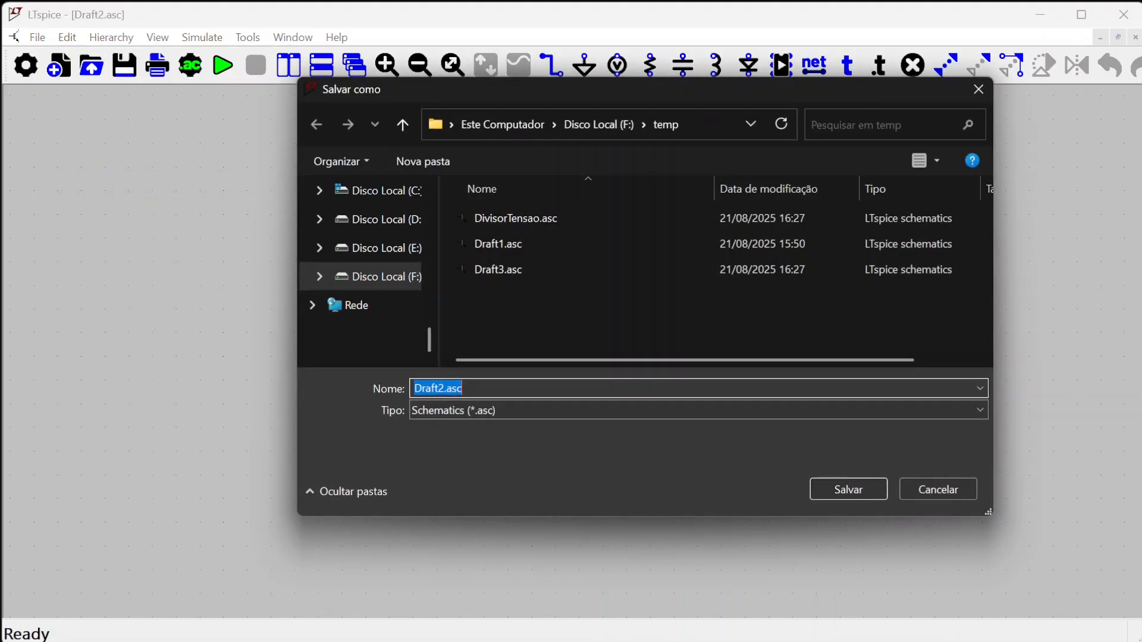
text(Di)
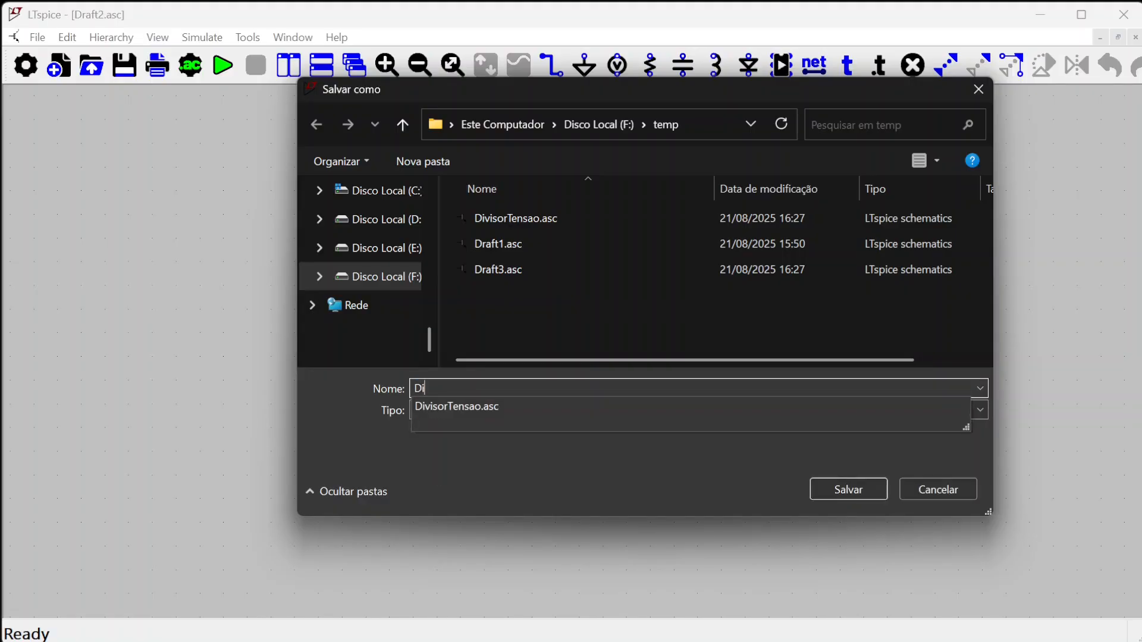
text(vTe)
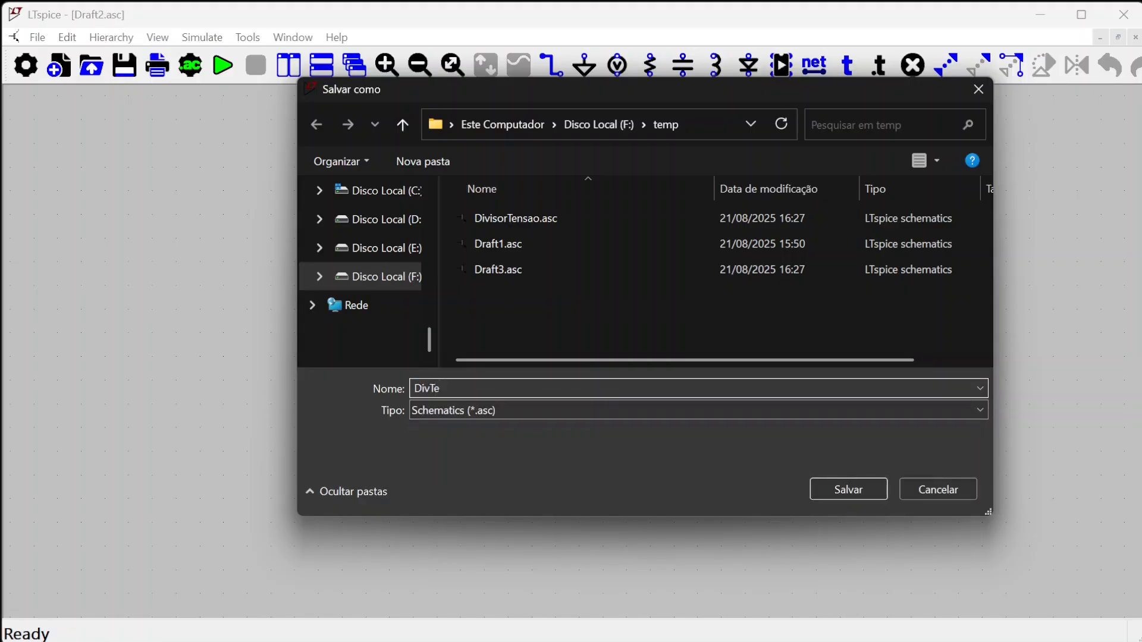
text(nsao)
click(853, 494)
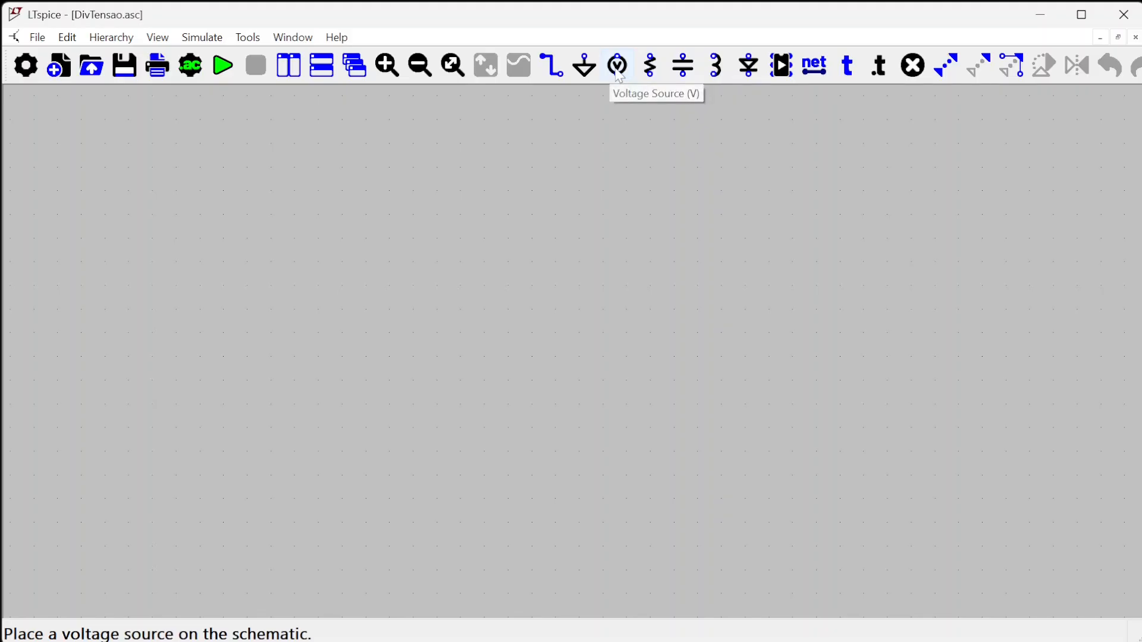
click(67, 38)
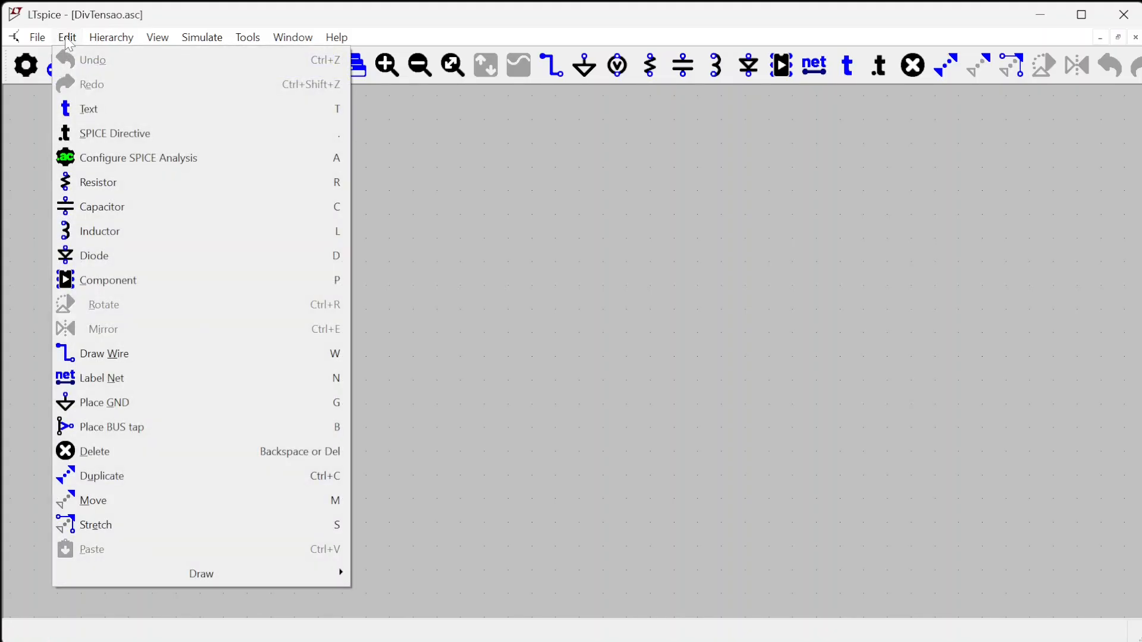
click(485, 24)
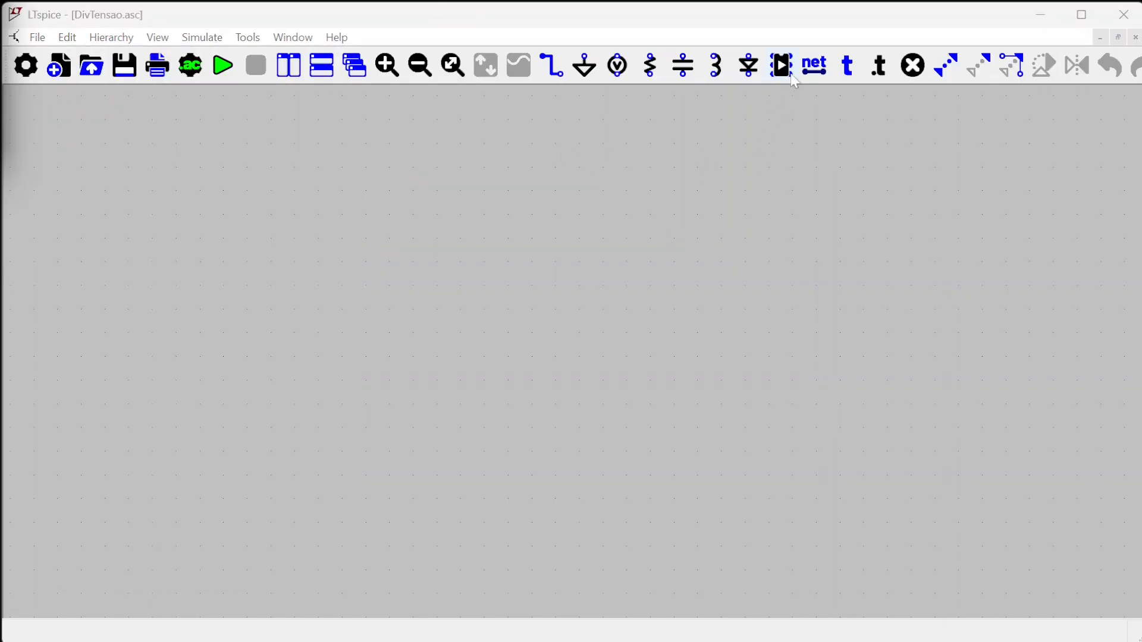
Find the voltage source component and place a single upright one on the left side of the empty schematic.
click(784, 70)
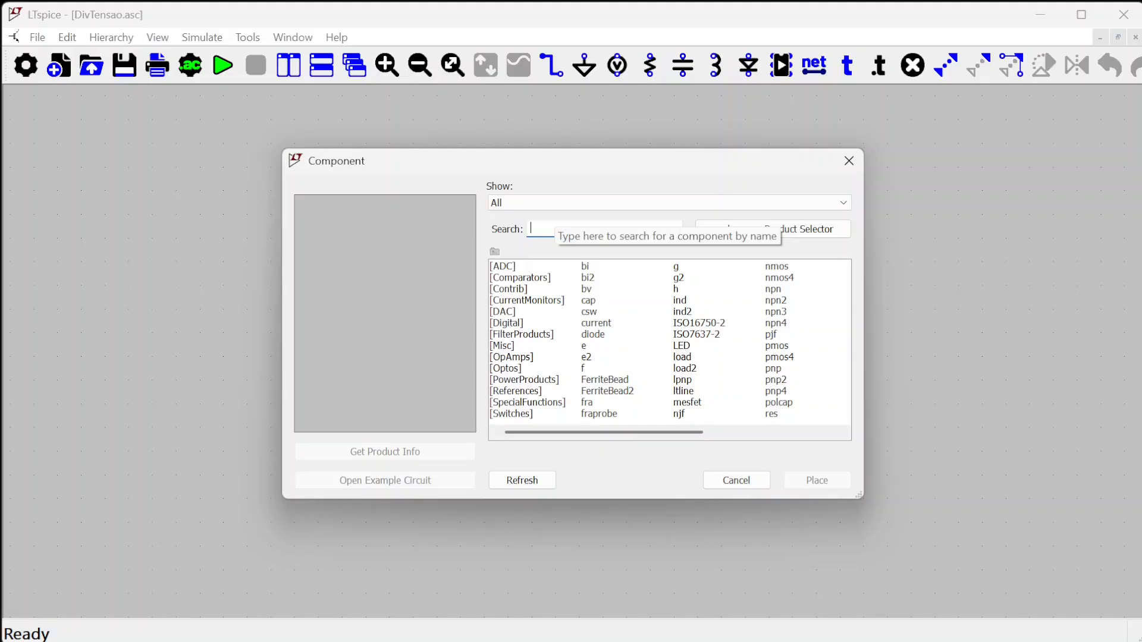
text(v)
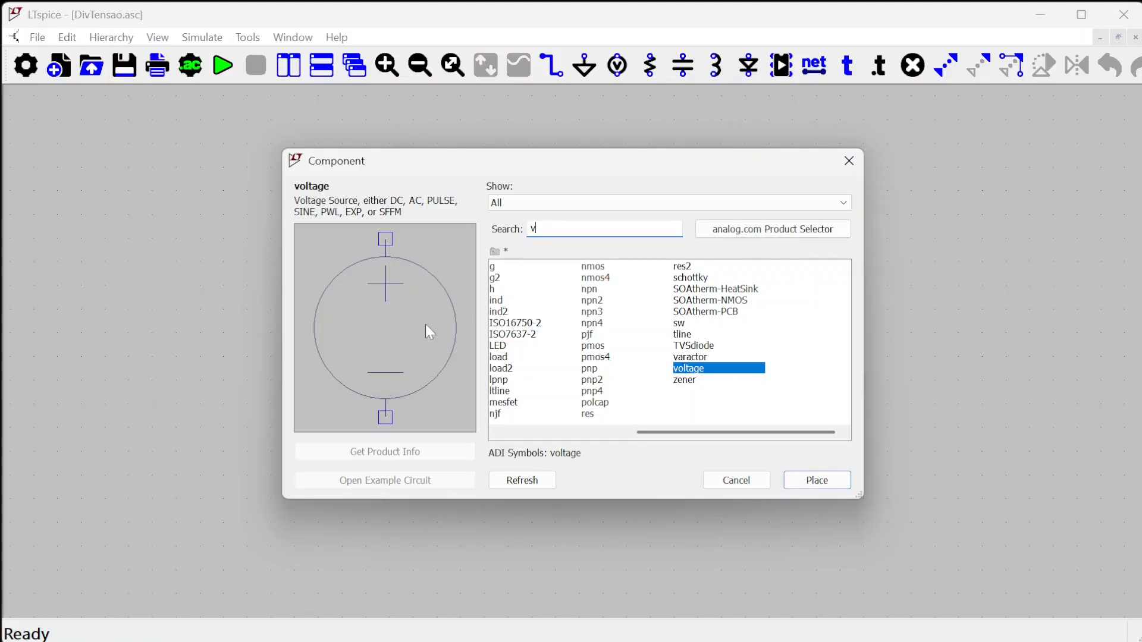
click(736, 480)
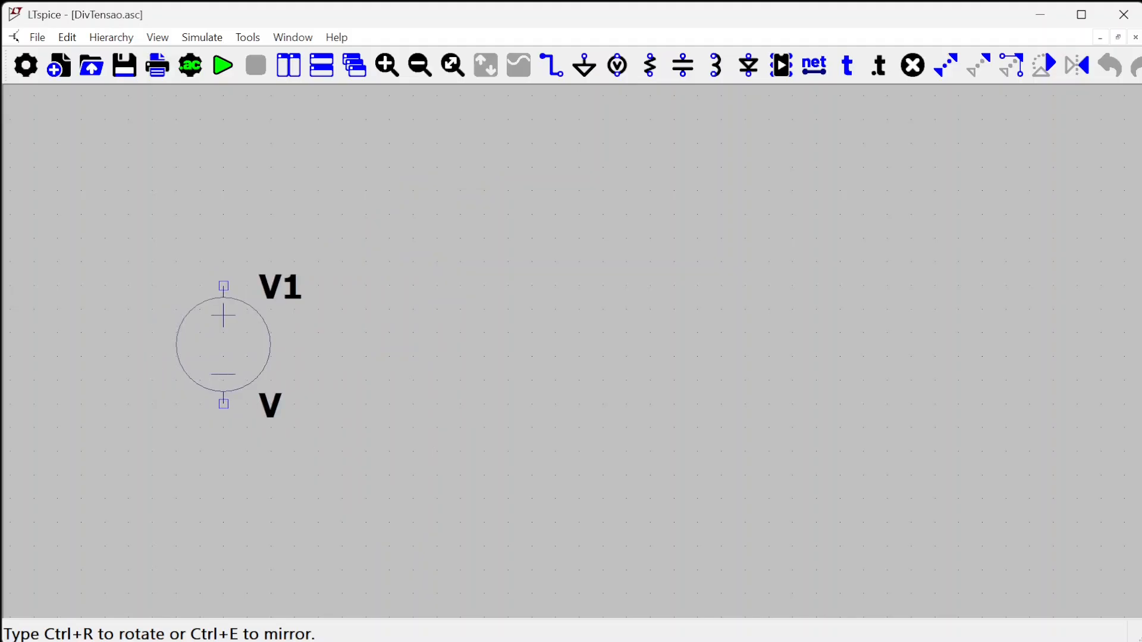
click(224, 286)
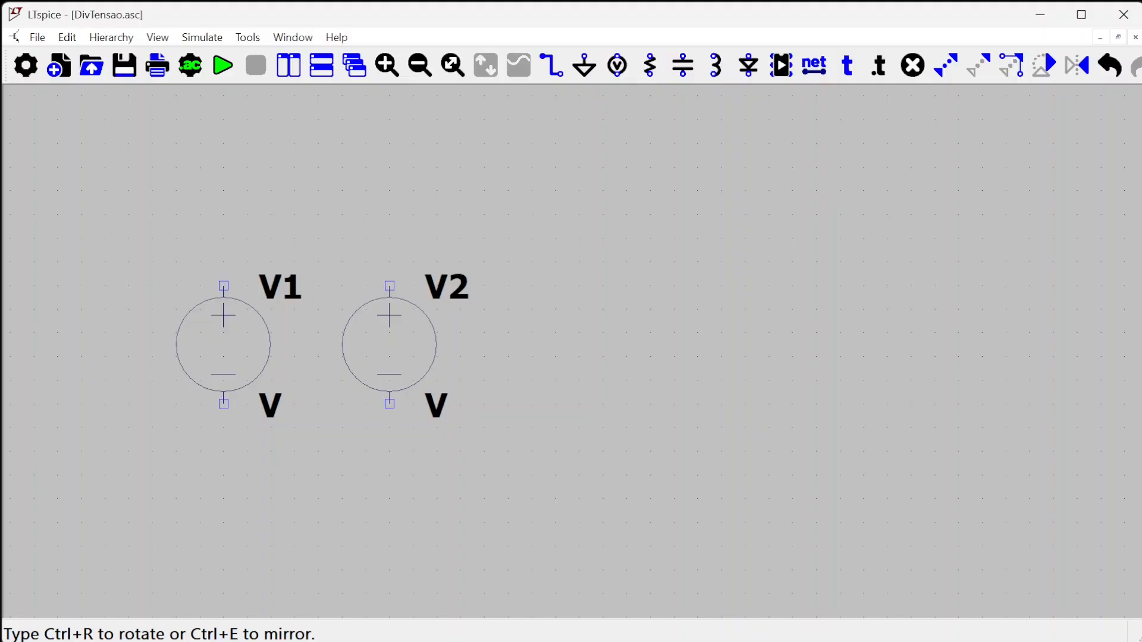
key(Escape)
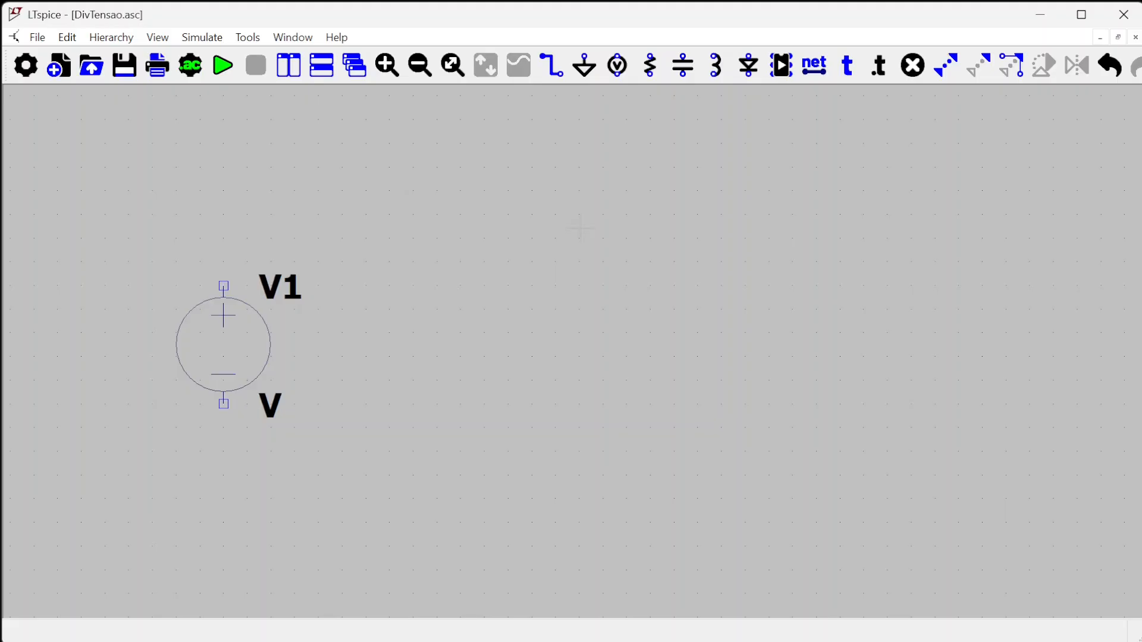
Place a horizontal resistor above and to the right of the voltage source, and a vertical resistor further right, level with the source.
key(r)
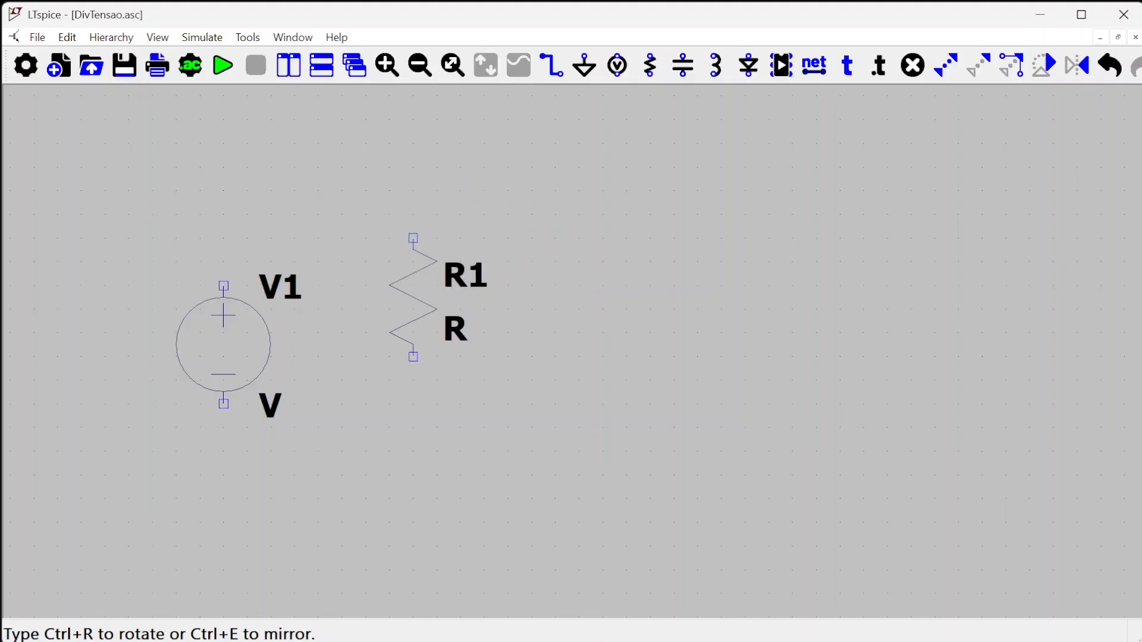
key(ctrl+r)
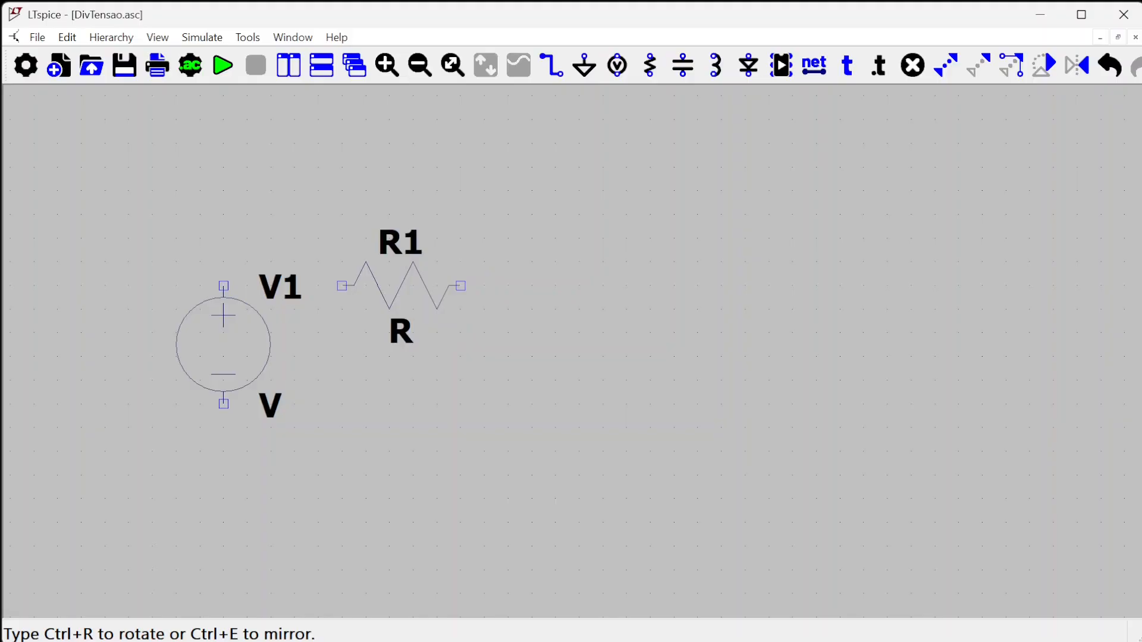
key(ctrl+r)
key(ctrl+r)
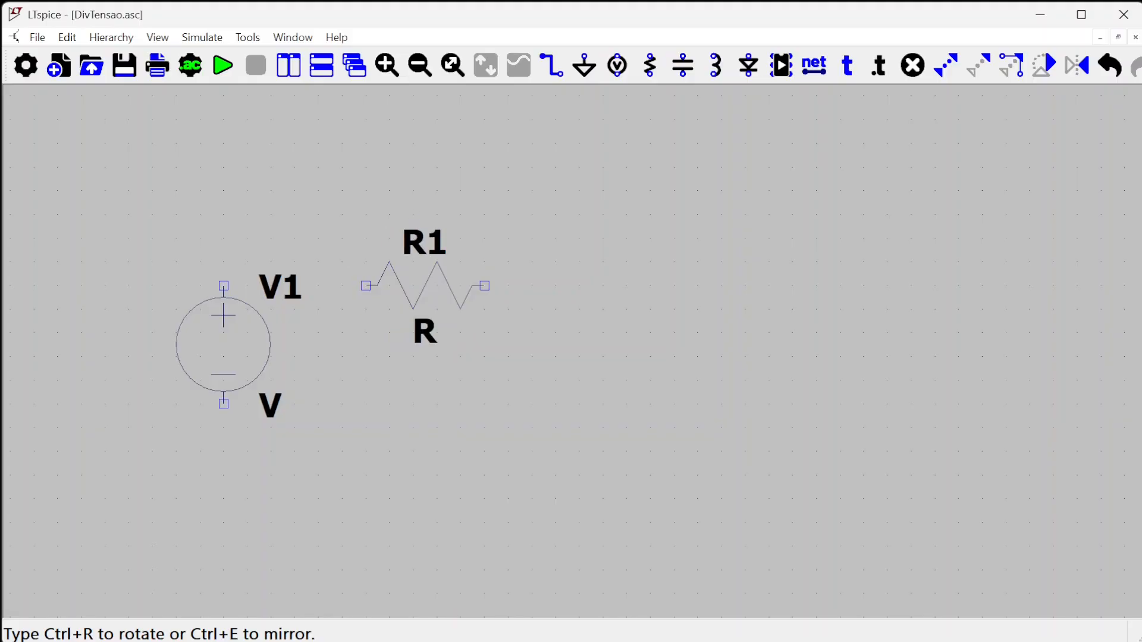
click(402, 214)
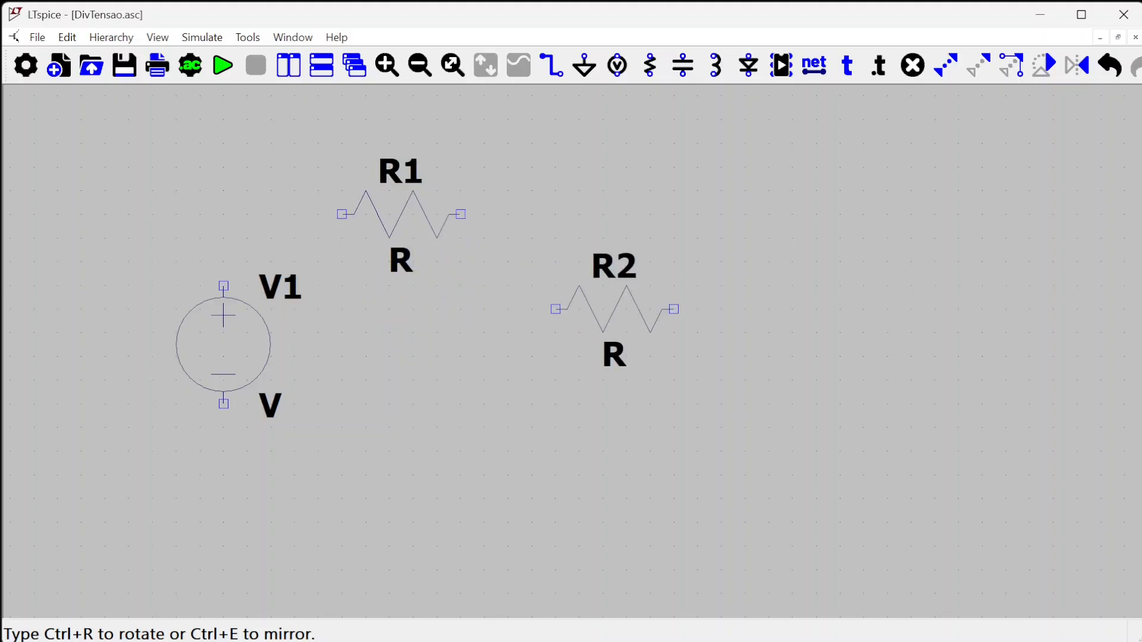
key(ctrl+r)
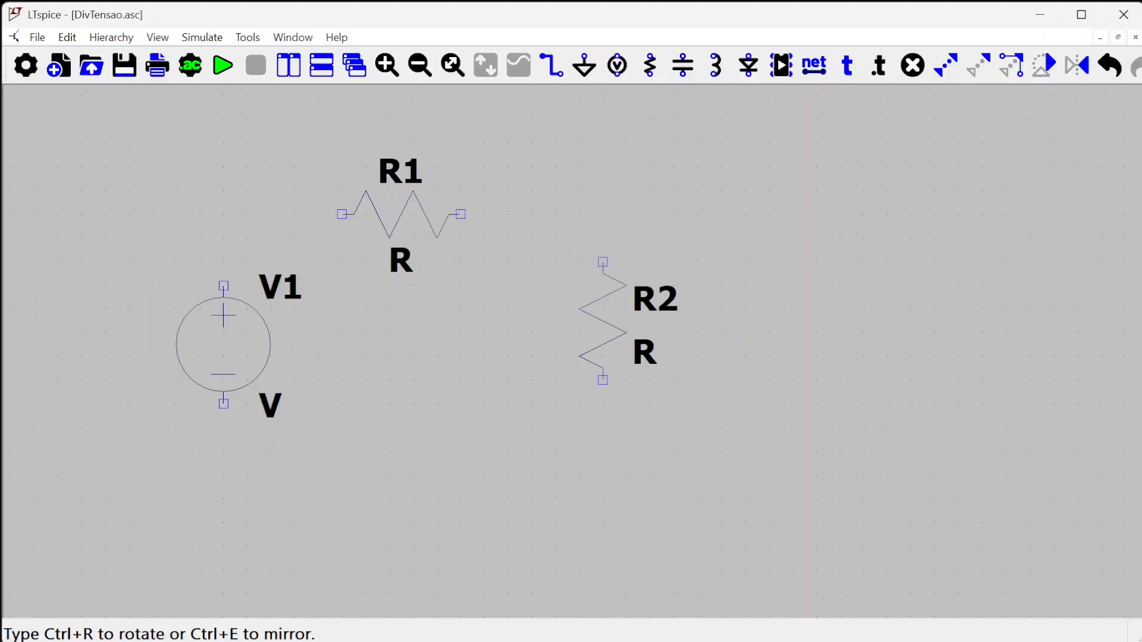
click(603, 345)
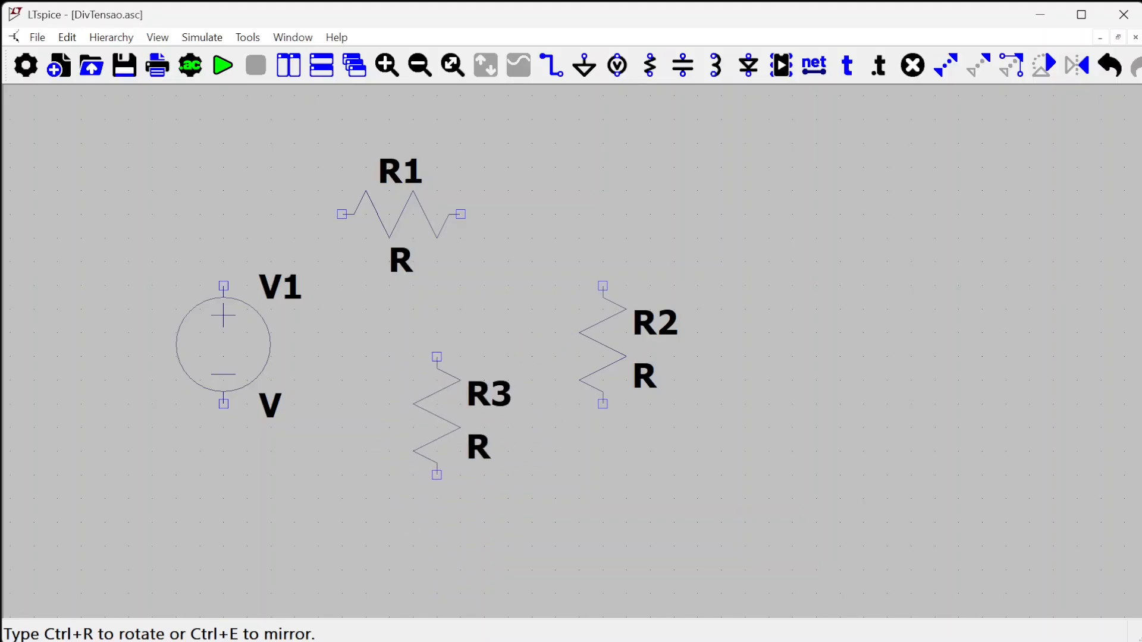
Place a ground symbol below the circuit, between the voltage source and the vertical resistor.
key(g)
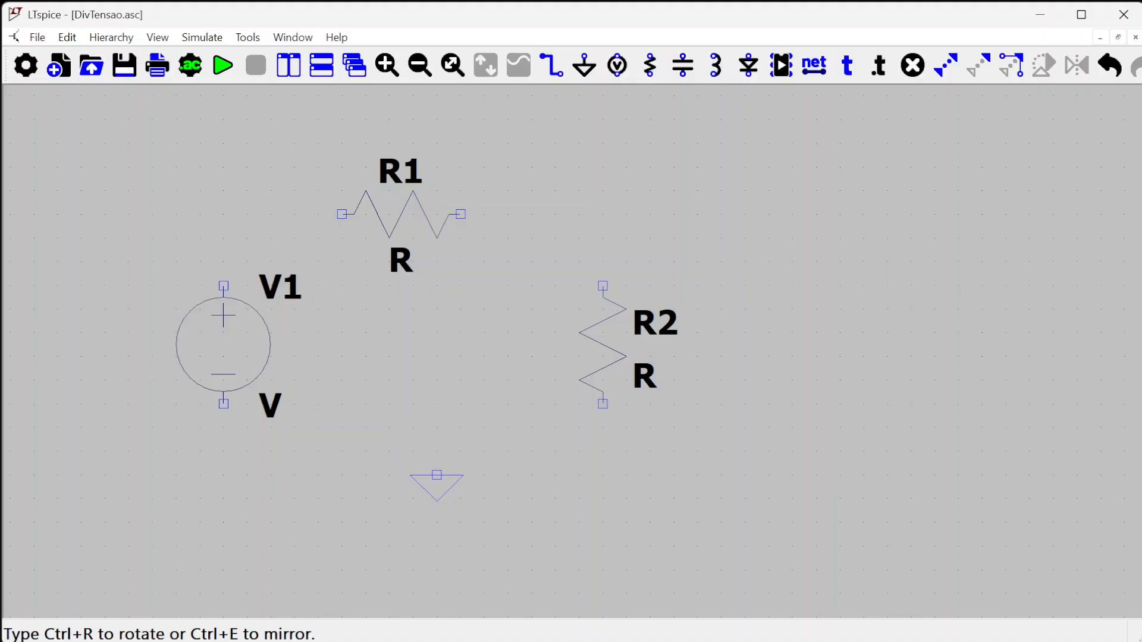
click(437, 475)
key(Escape)
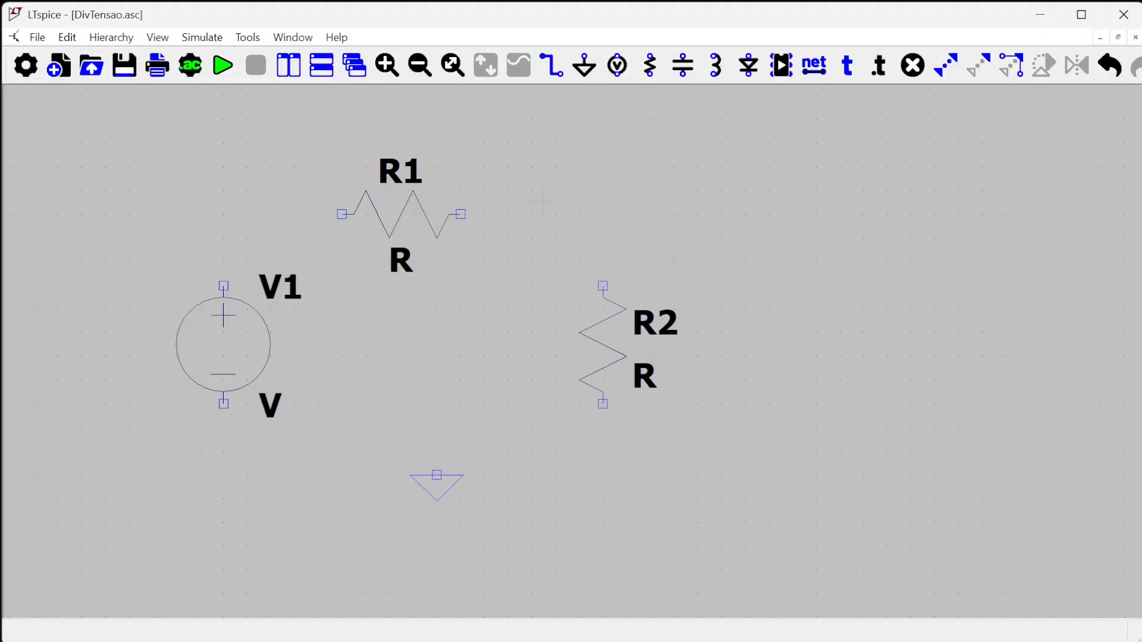
Wire the voltage source, R1 and R2 into one closed rectangular series loop.
key(F3)
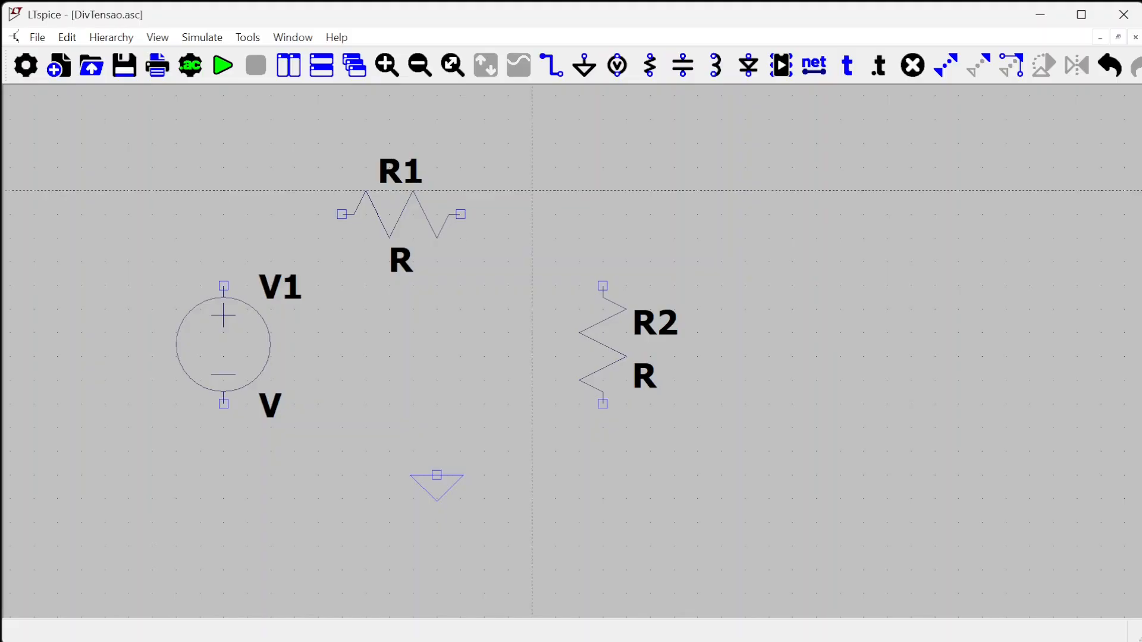
click(223, 214)
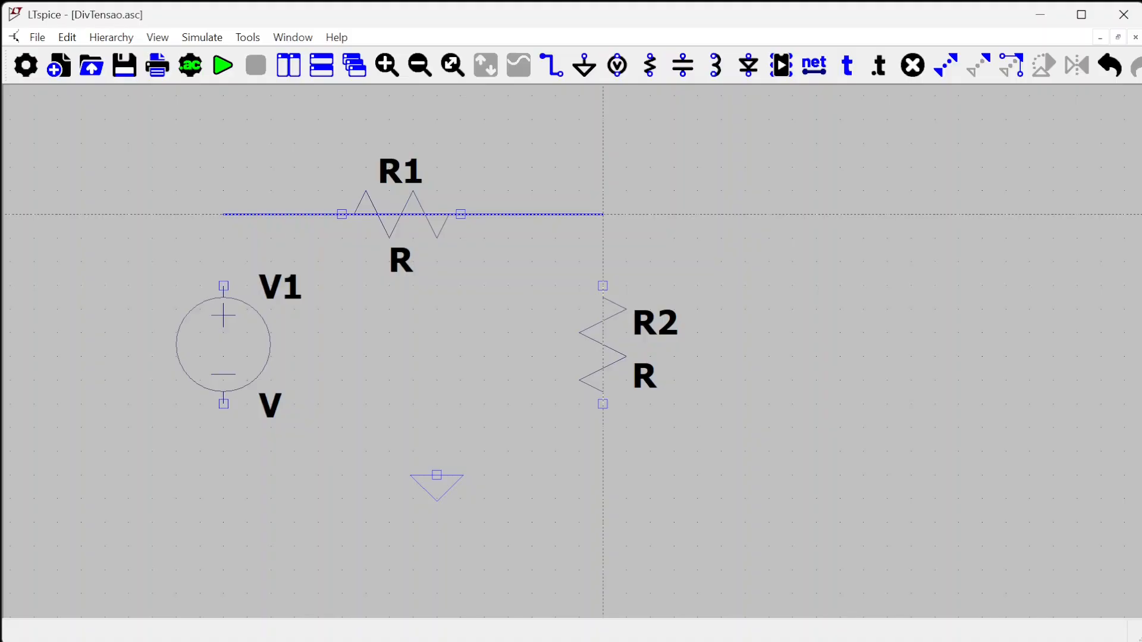
click(603, 214)
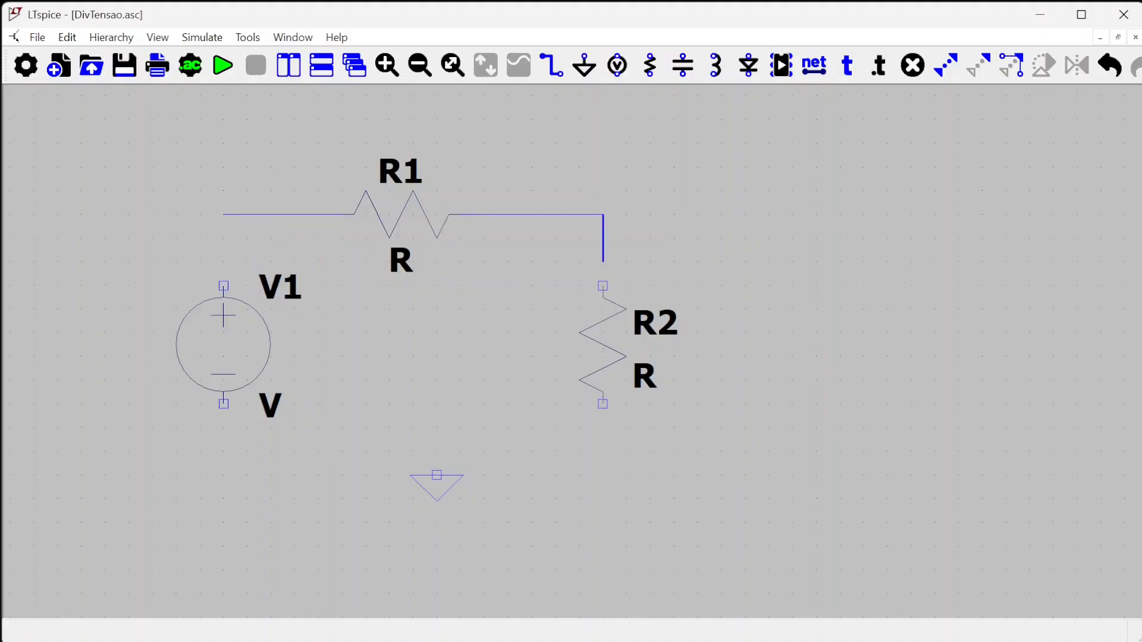
click(603, 452)
click(224, 452)
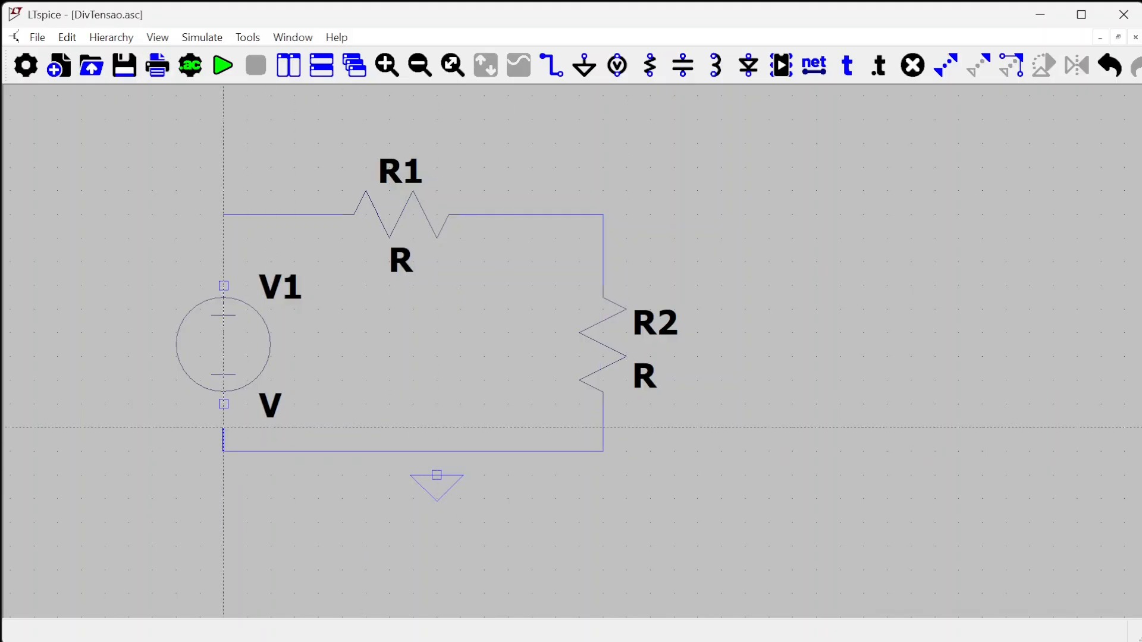
click(224, 214)
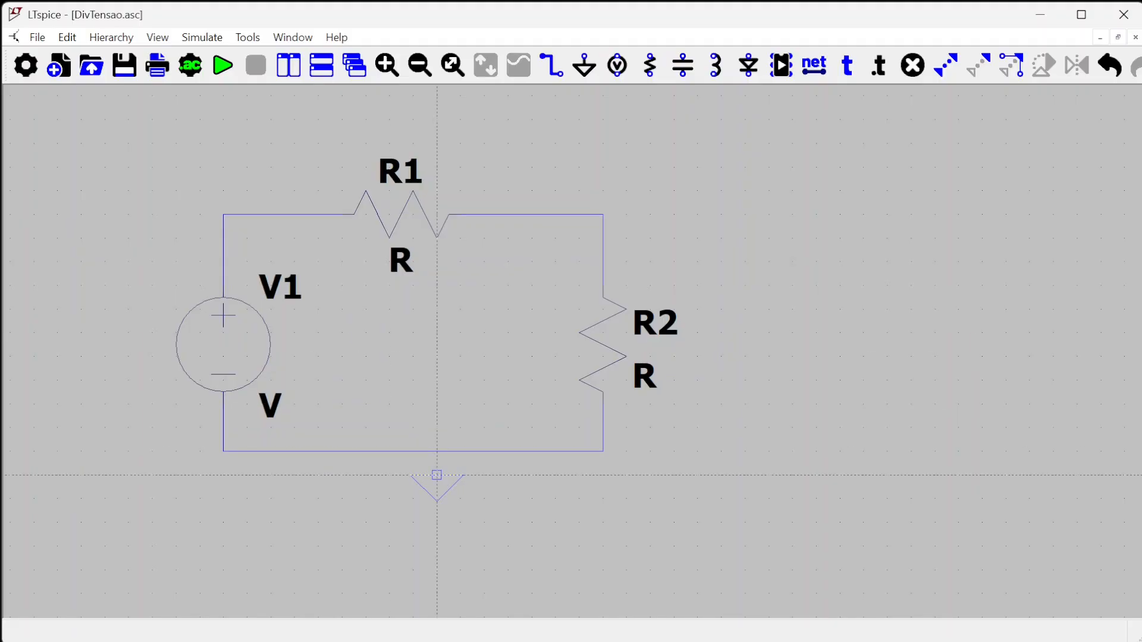
Wire the ground symbol to the lower wire of the loop and finish wiring.
click(436, 475)
click(438, 452)
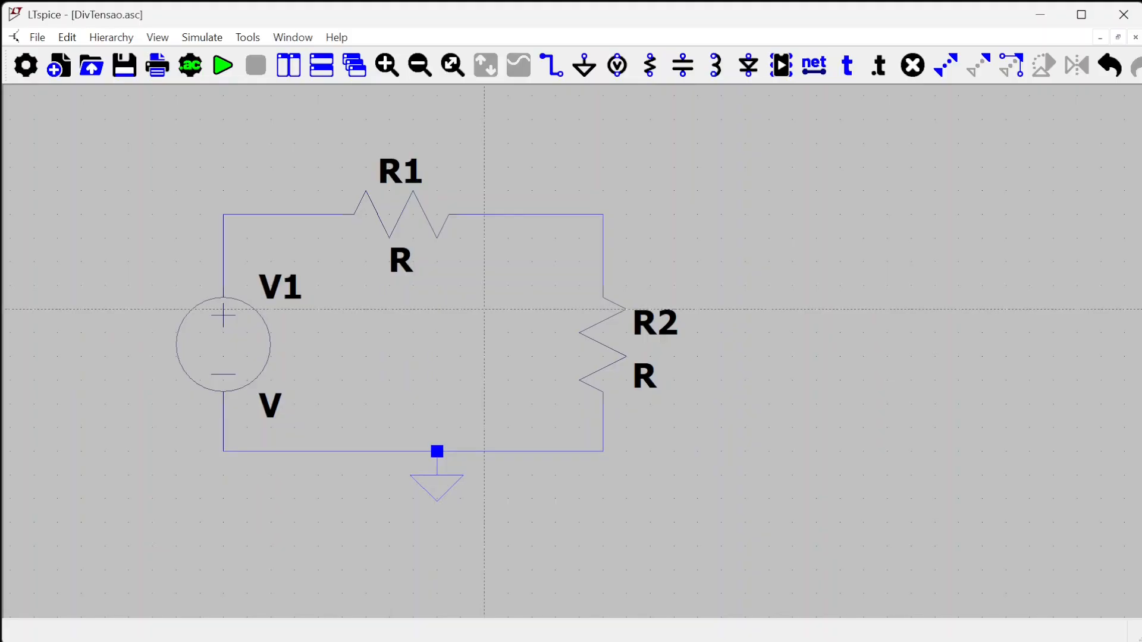
key(Escape)
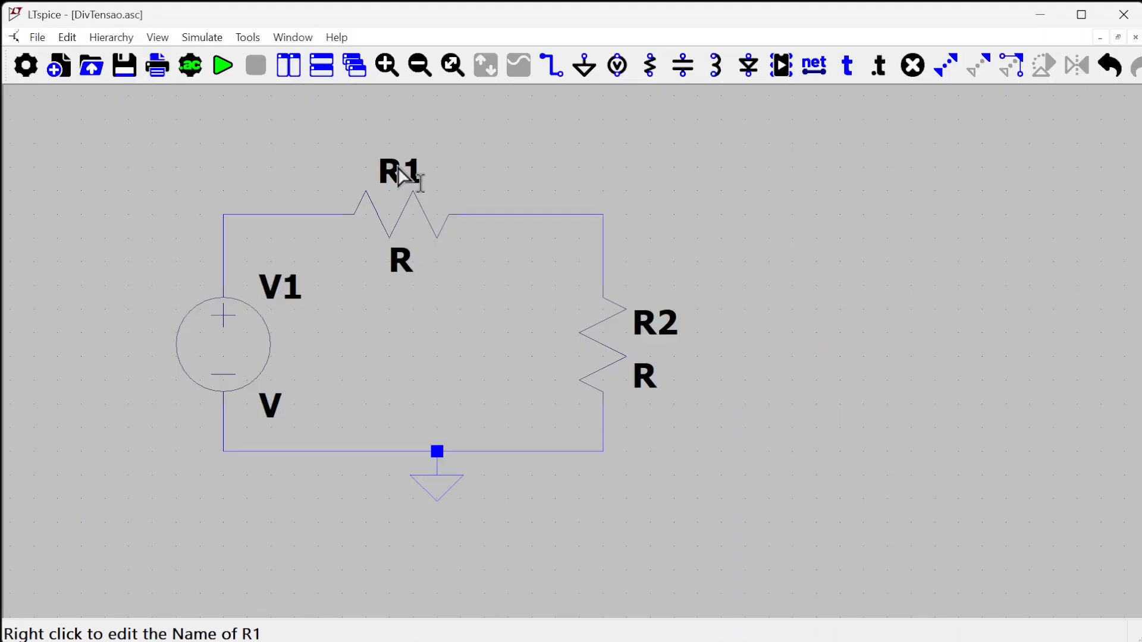
Set the value of resistor R1 to 1k.
right_click(402, 262)
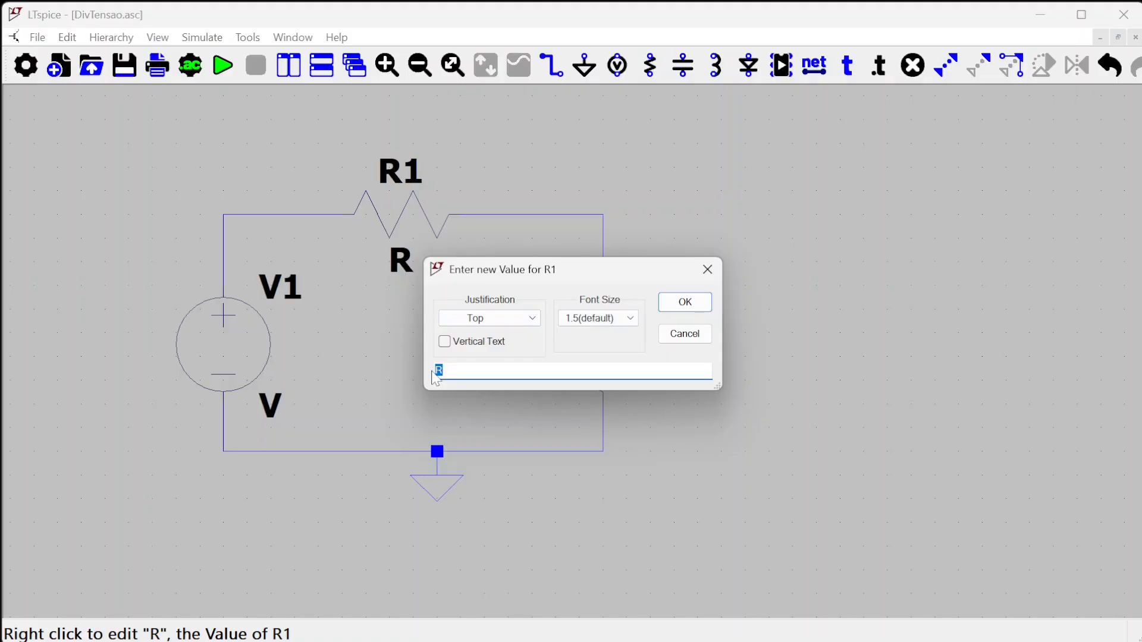
text(1k)
click(684, 302)
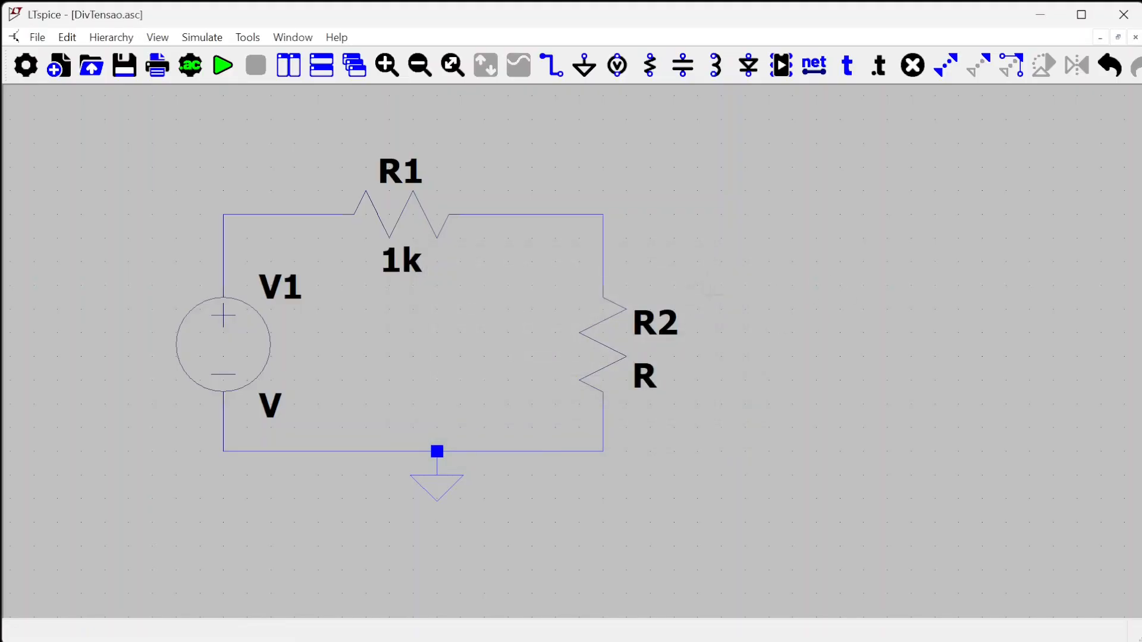
Set the value of resistor R2 to 1k.
right_click(604, 320)
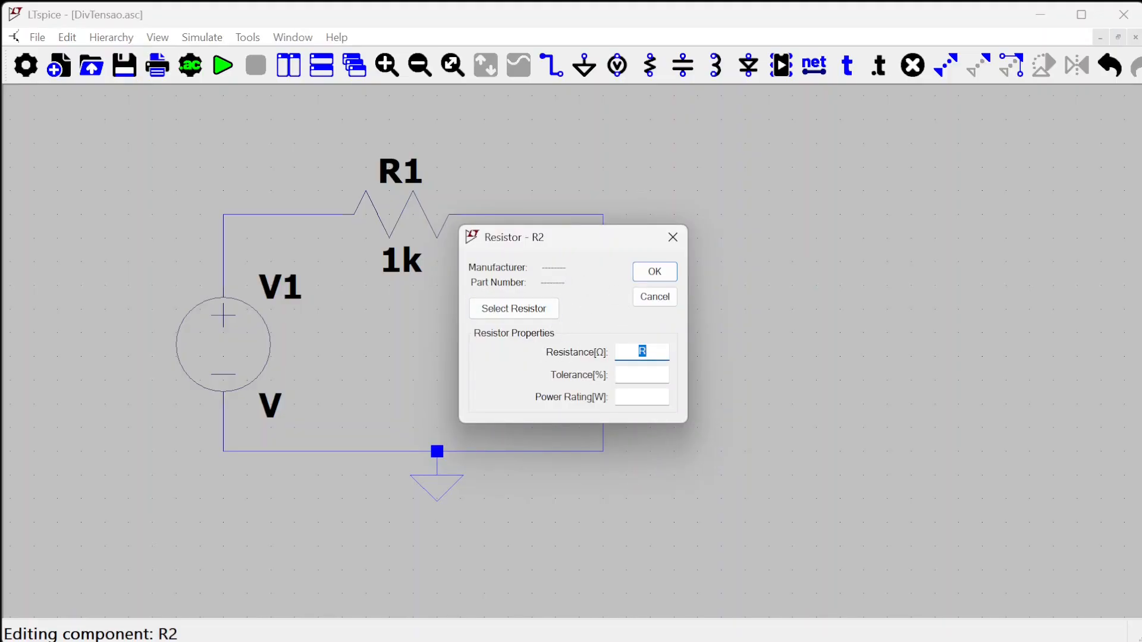
text(1k)
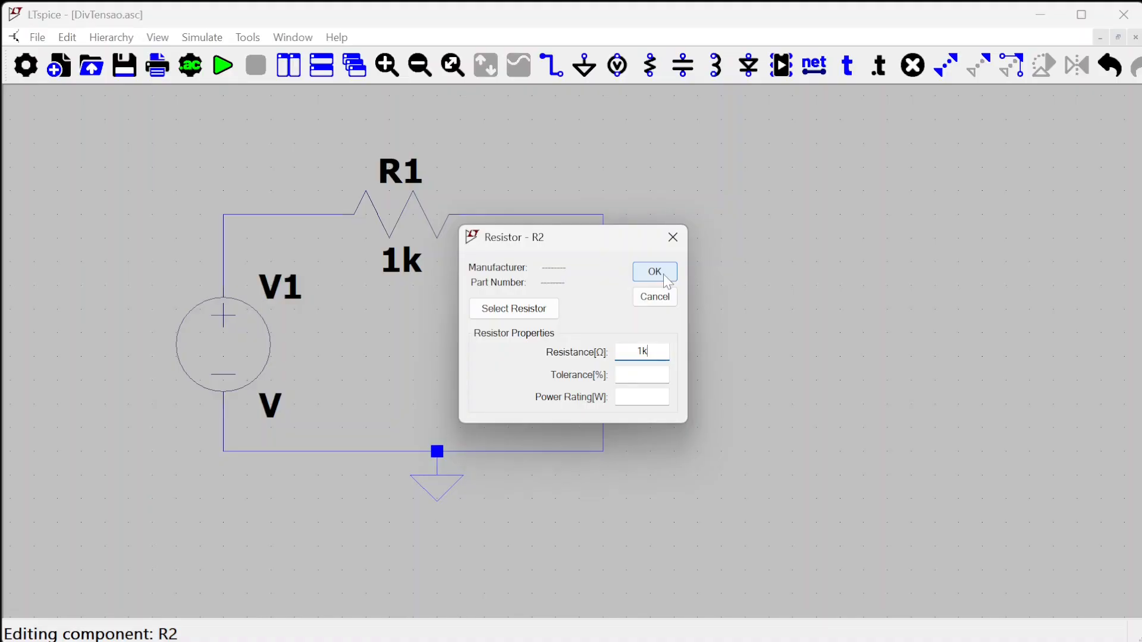
click(666, 277)
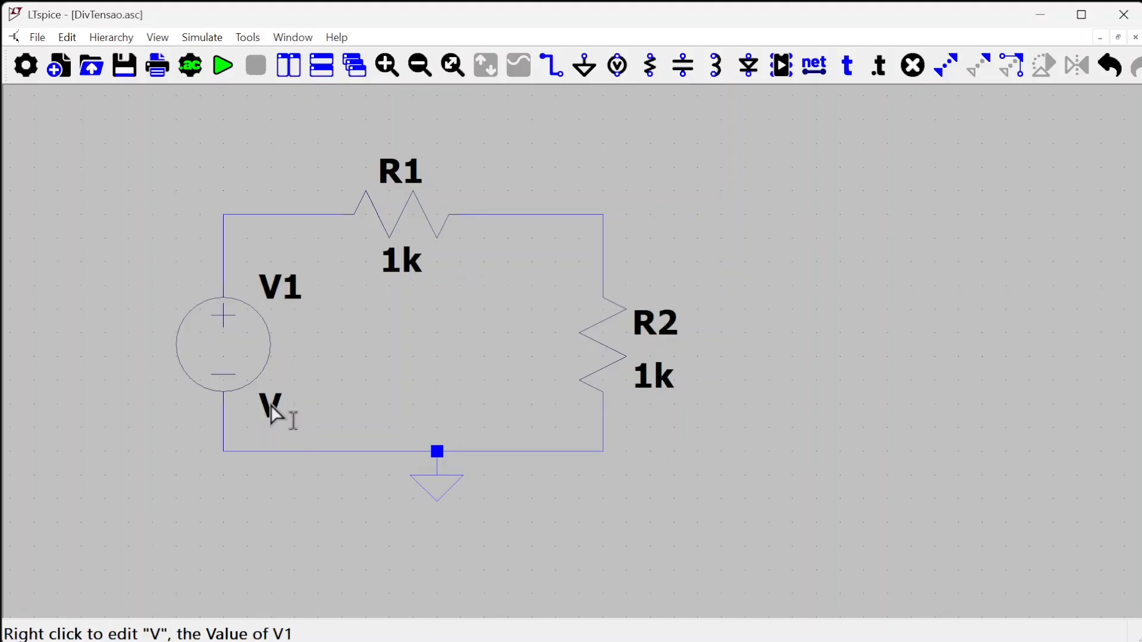
Set the DC value of voltage source V1 to 10 V.
right_click(222, 332)
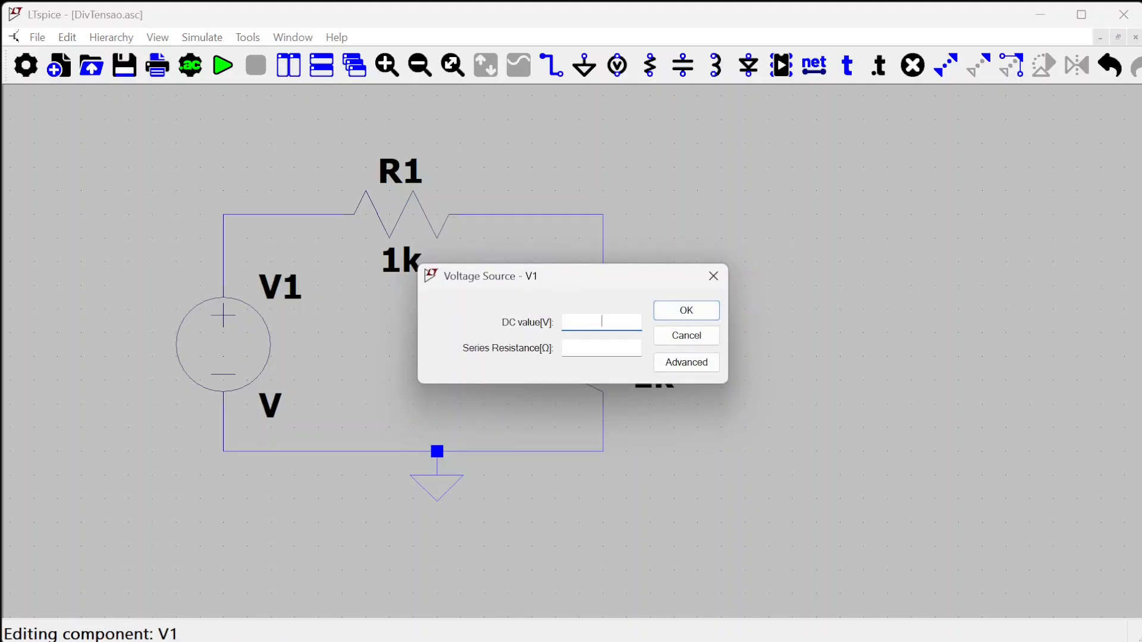
text(10)
key(Tab)
click(678, 311)
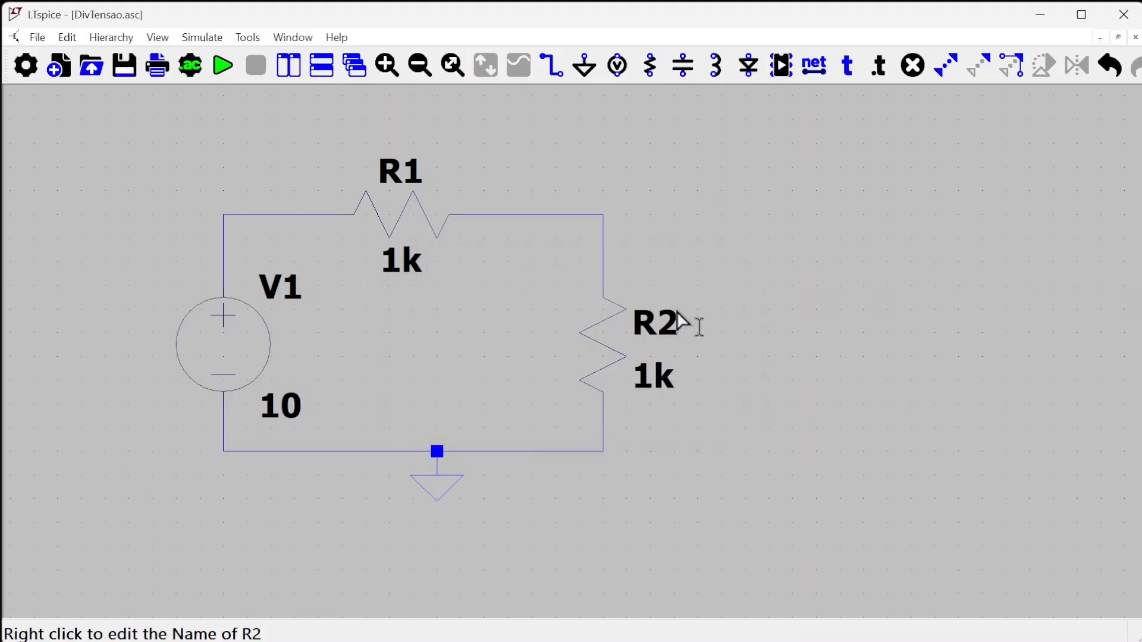
Examine the advanced function, AC and parasitic settings of voltage source V1, leaving them unchanged.
right_click(220, 332)
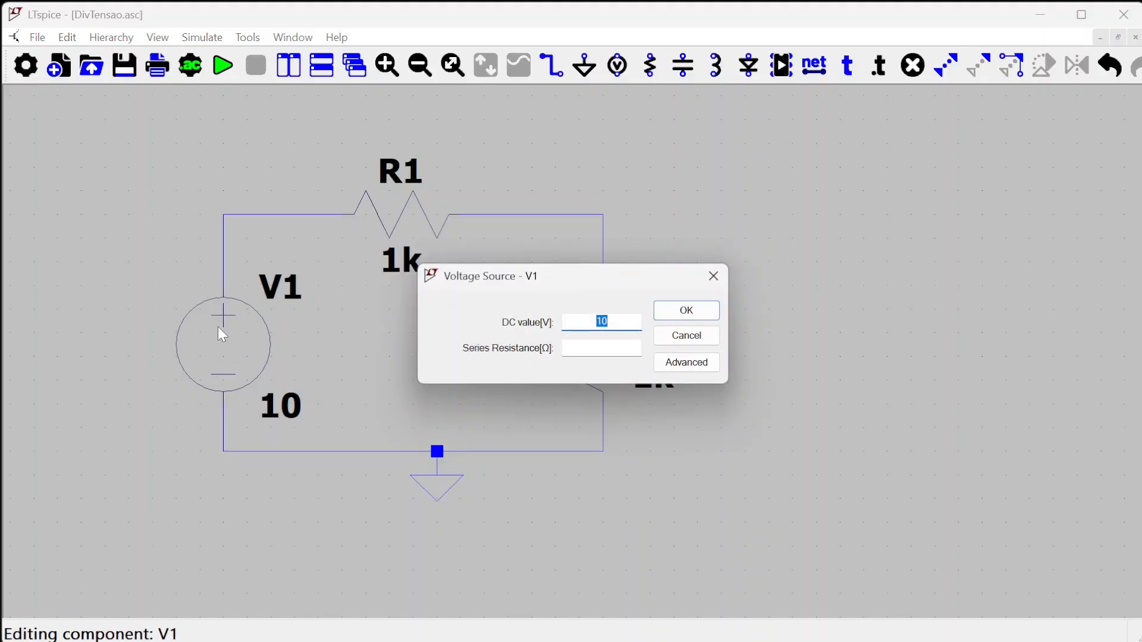
click(693, 372)
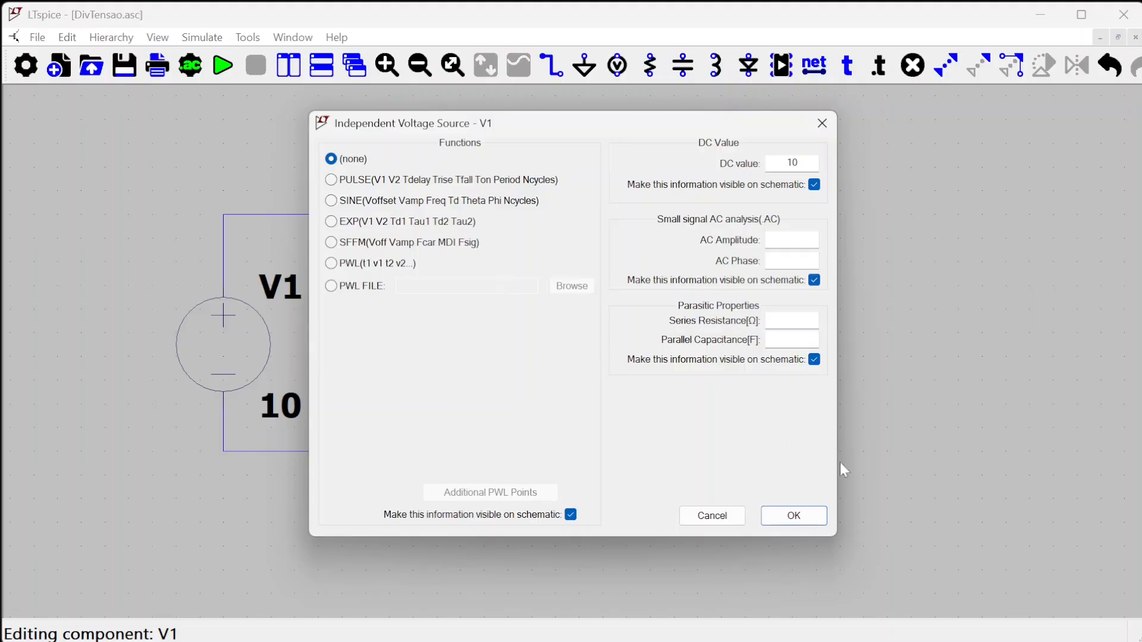
click(719, 520)
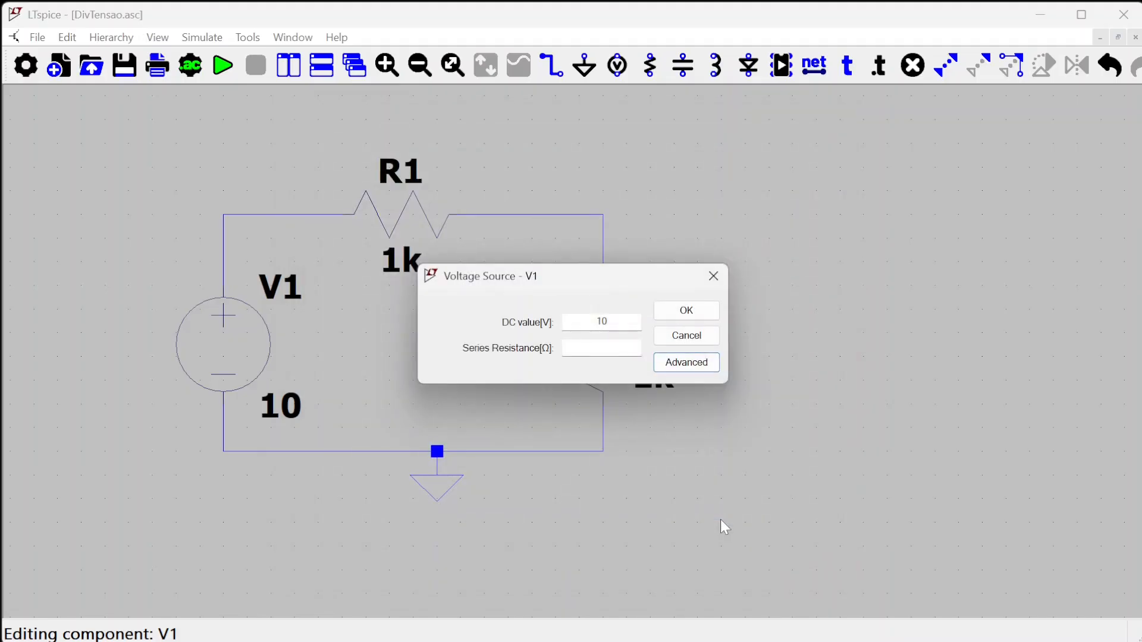
click(693, 336)
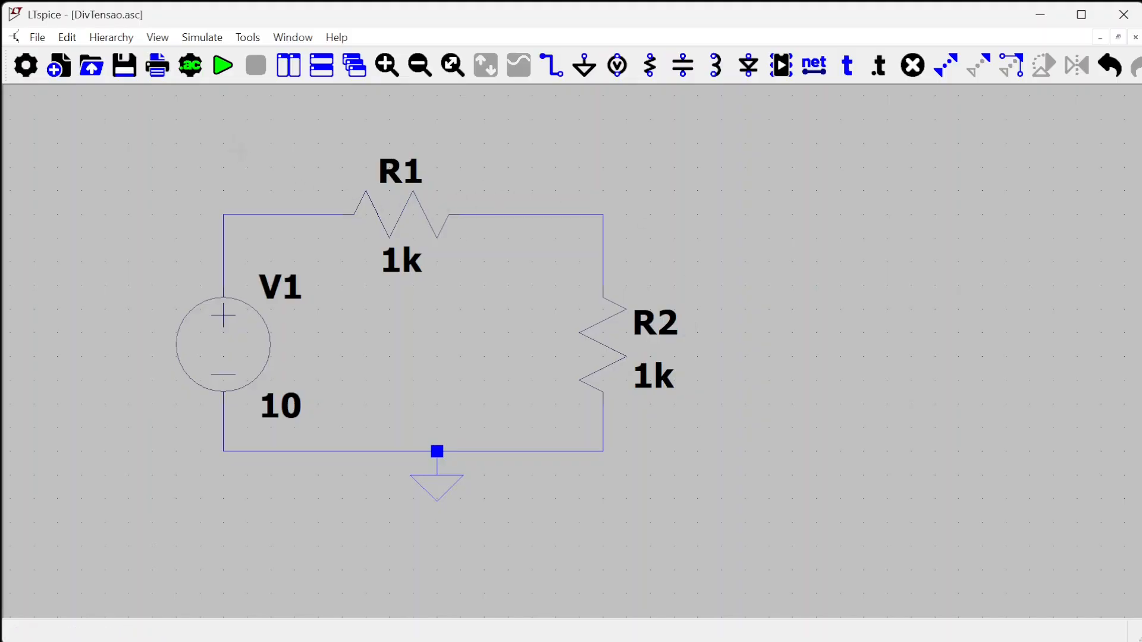
Configure a DC operating point analysis and place its .op directive below the voltage source.
click(191, 68)
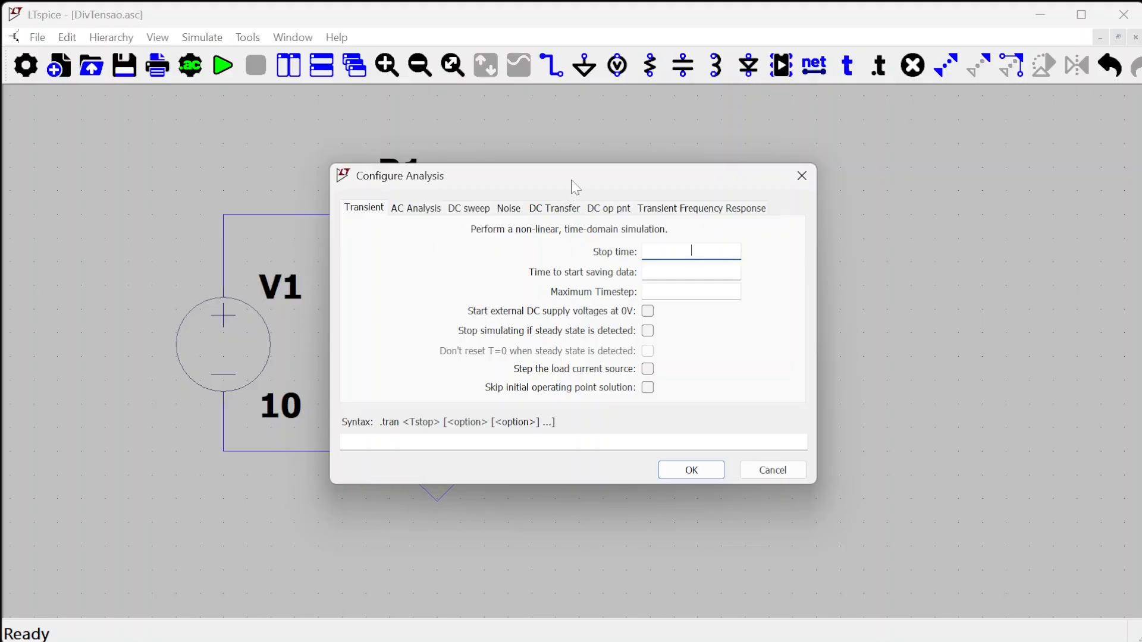
click(619, 215)
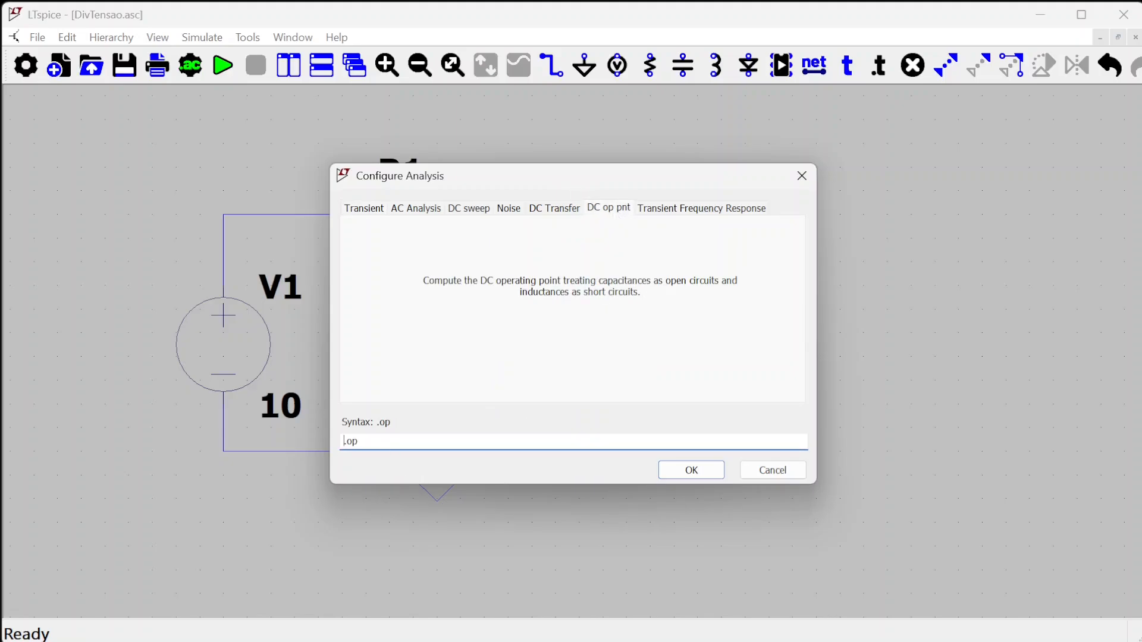
drag(358, 441, 343, 441)
click(679, 472)
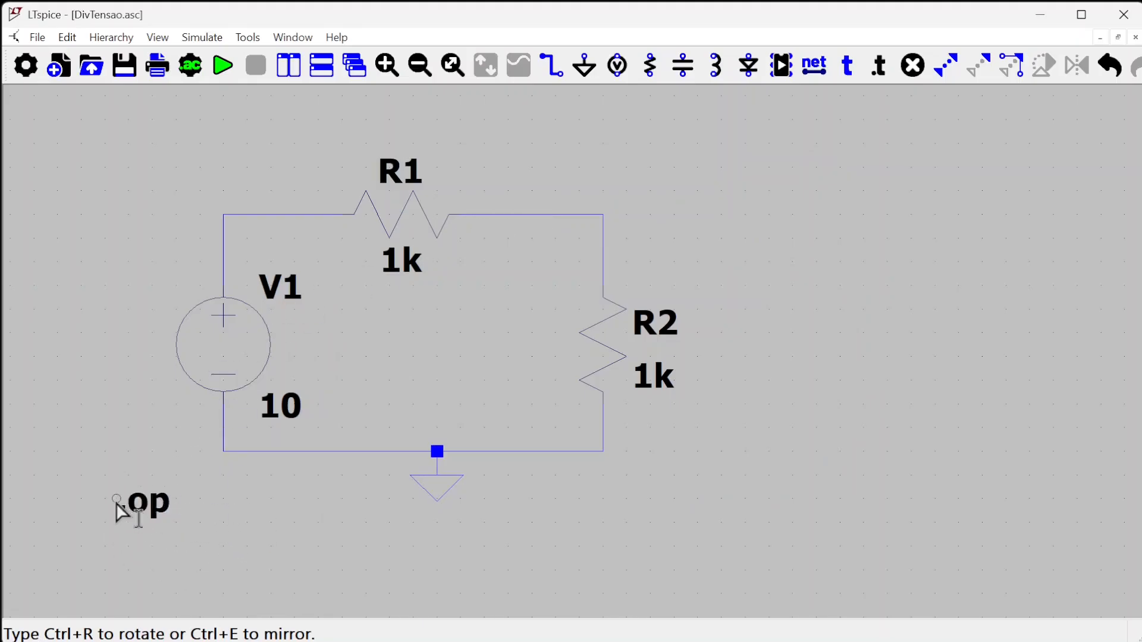
click(163, 508)
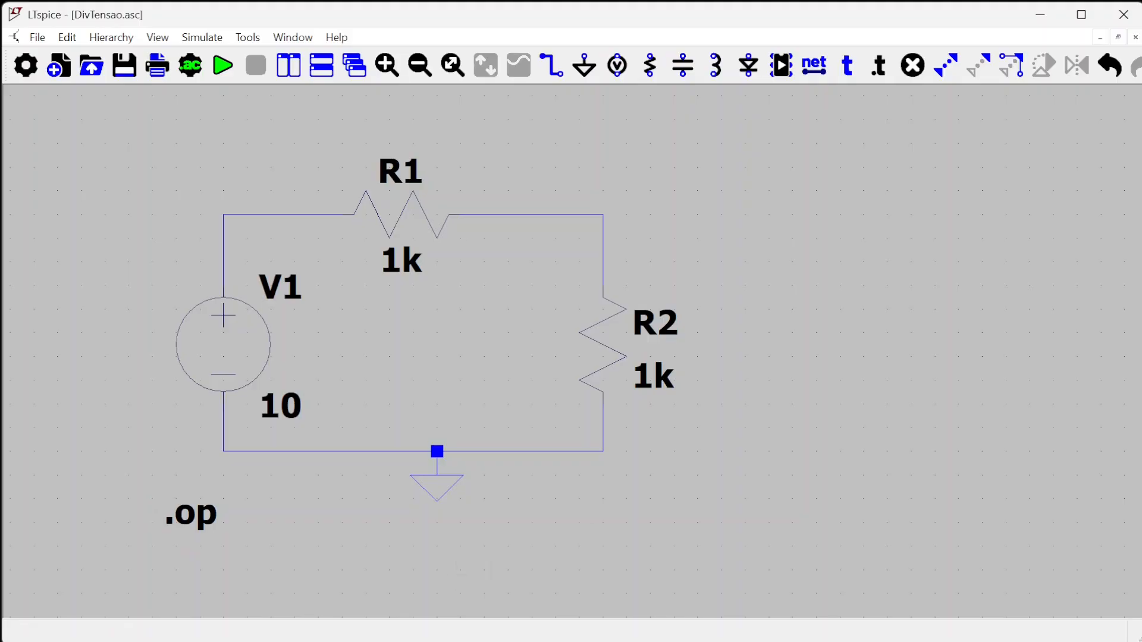
click(882, 70)
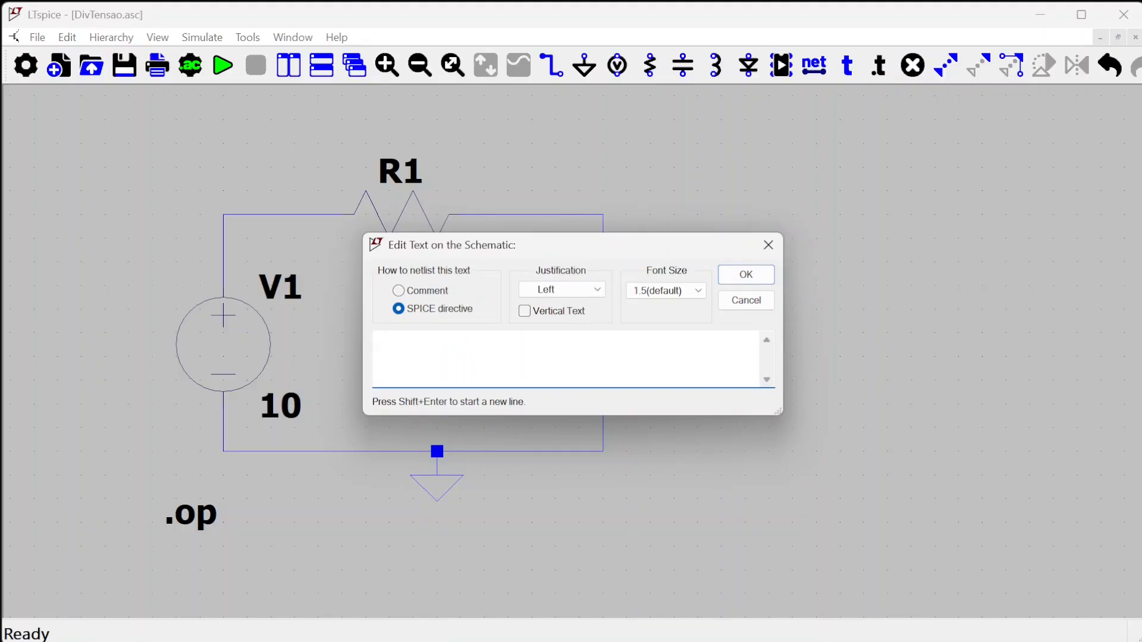
click(413, 293)
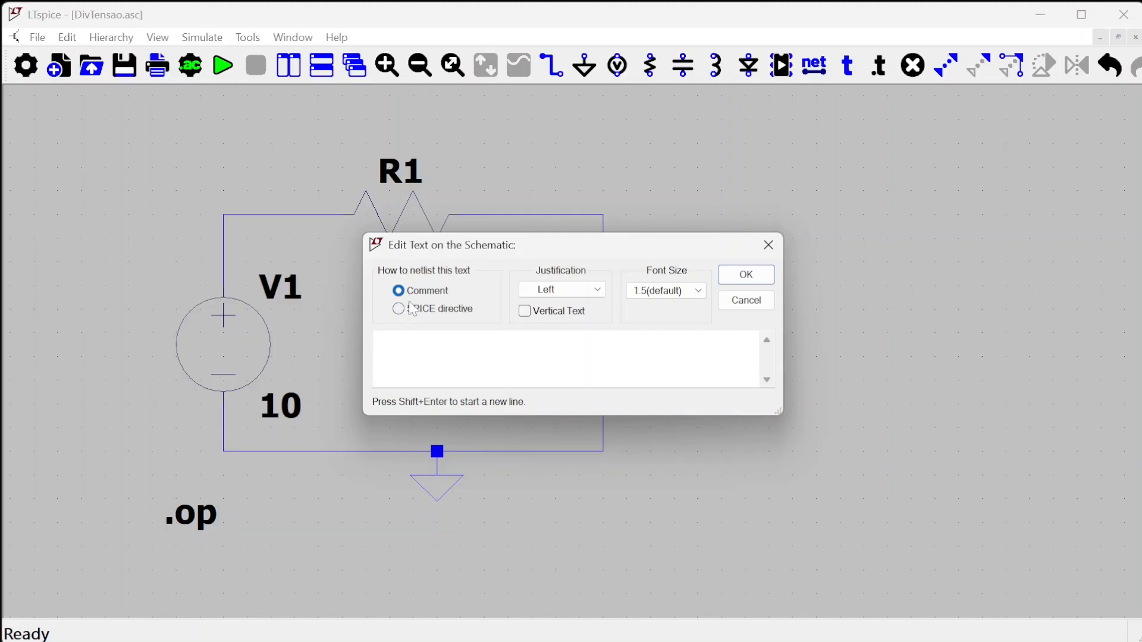
click(767, 304)
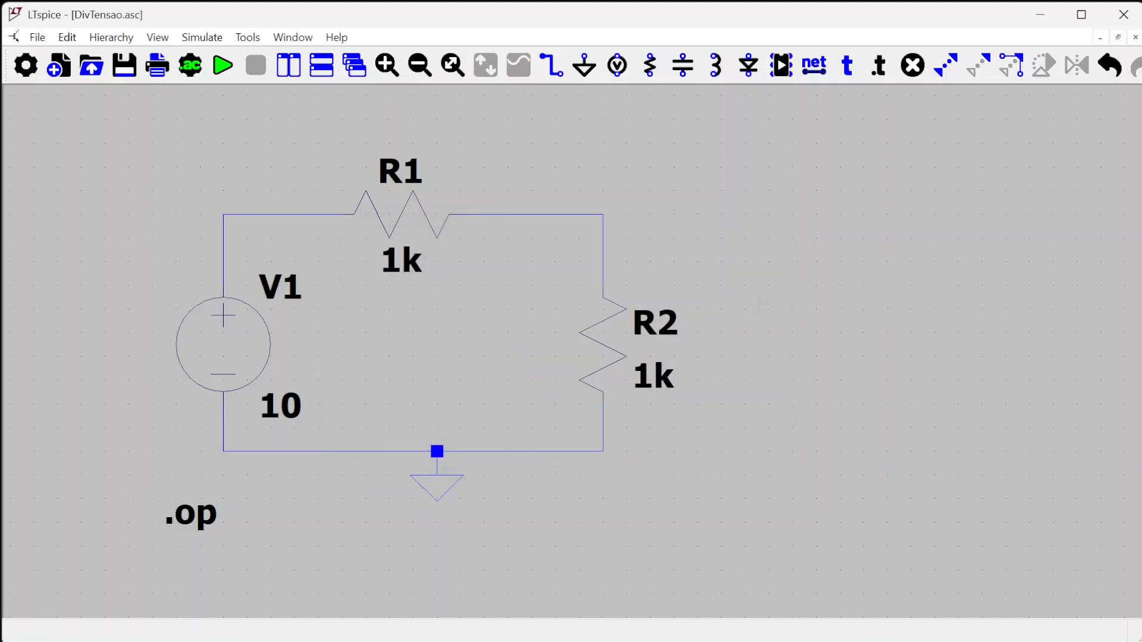
Add the comment text "Divisor de tensão" as a title above the circuit.
click(849, 67)
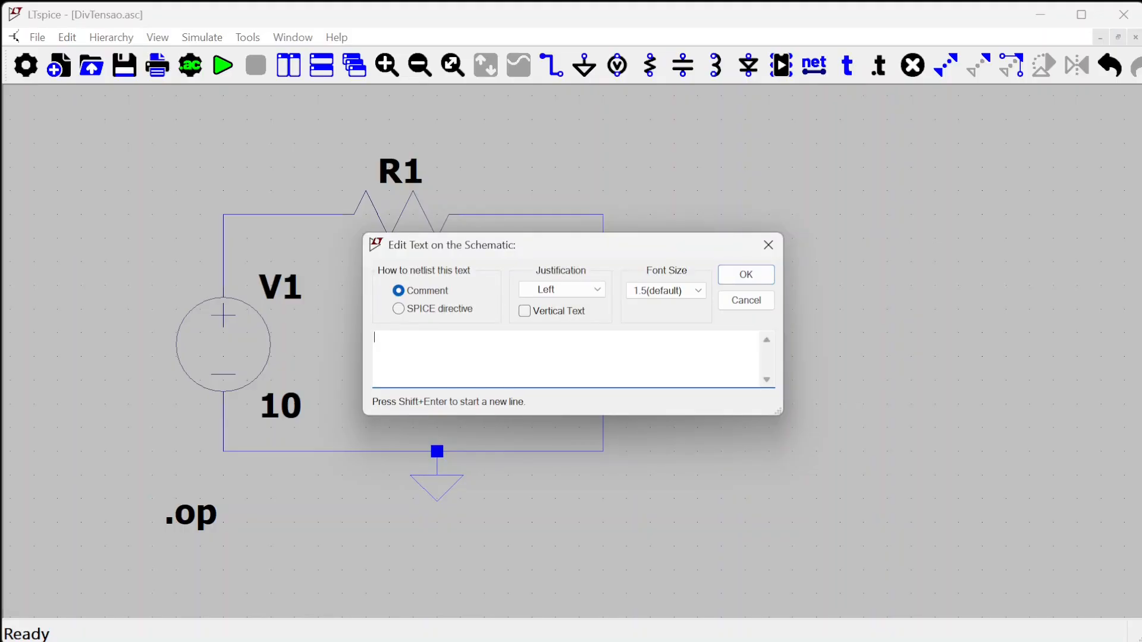
text(Divisor de tensão)
click(744, 278)
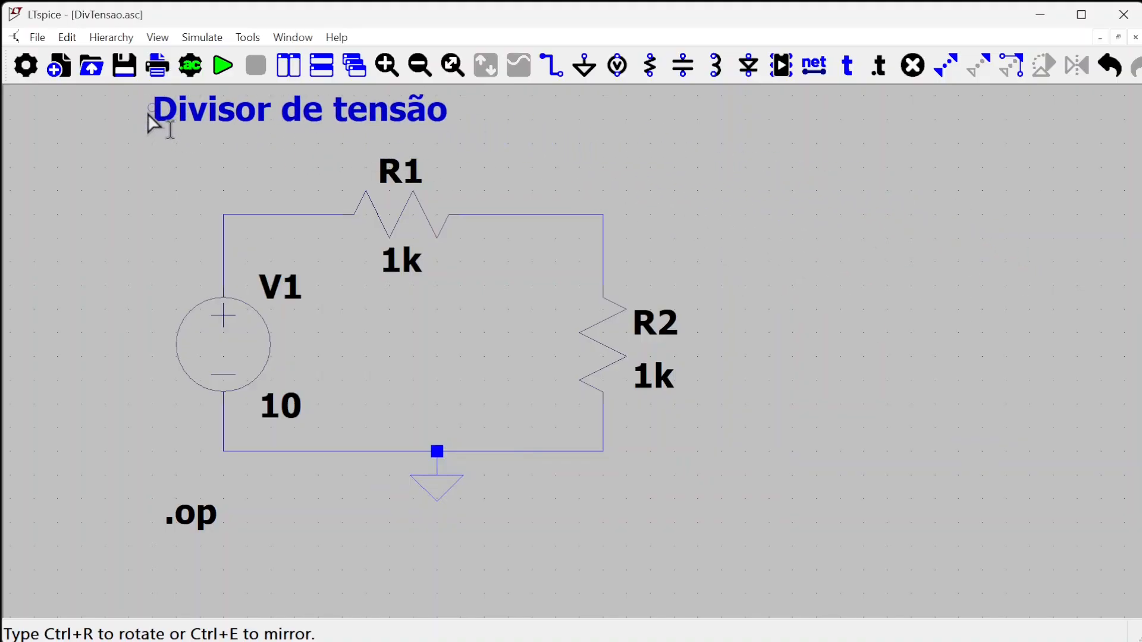
click(138, 111)
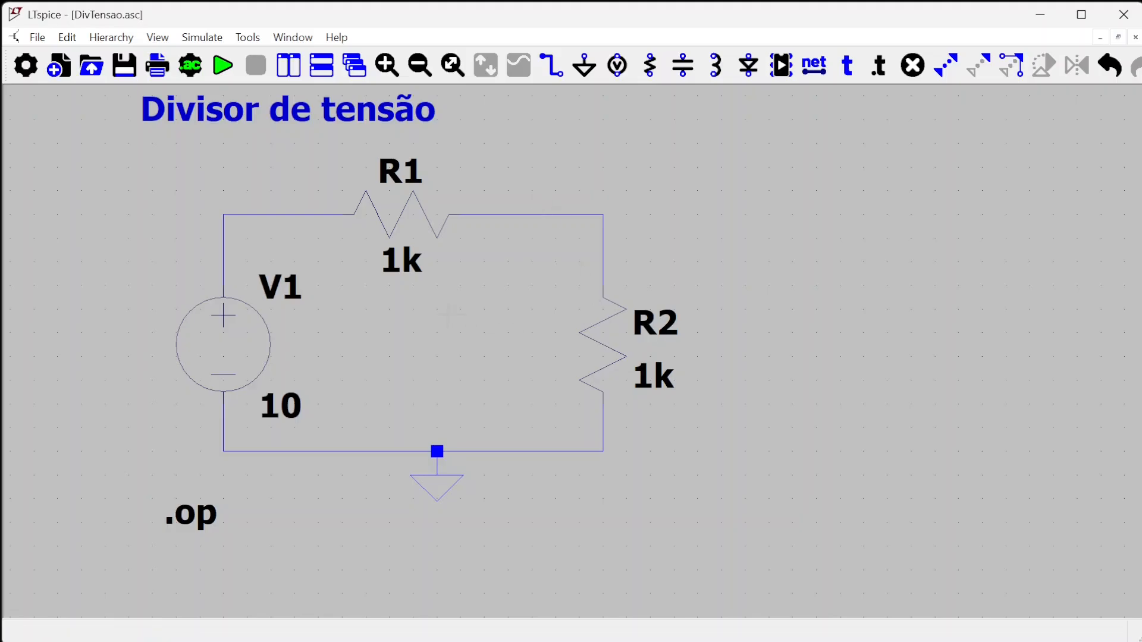
Run the operating point simulation, then shrink the results window and move it clear of most of the schematic.
scroll(443, 308, down, 3)
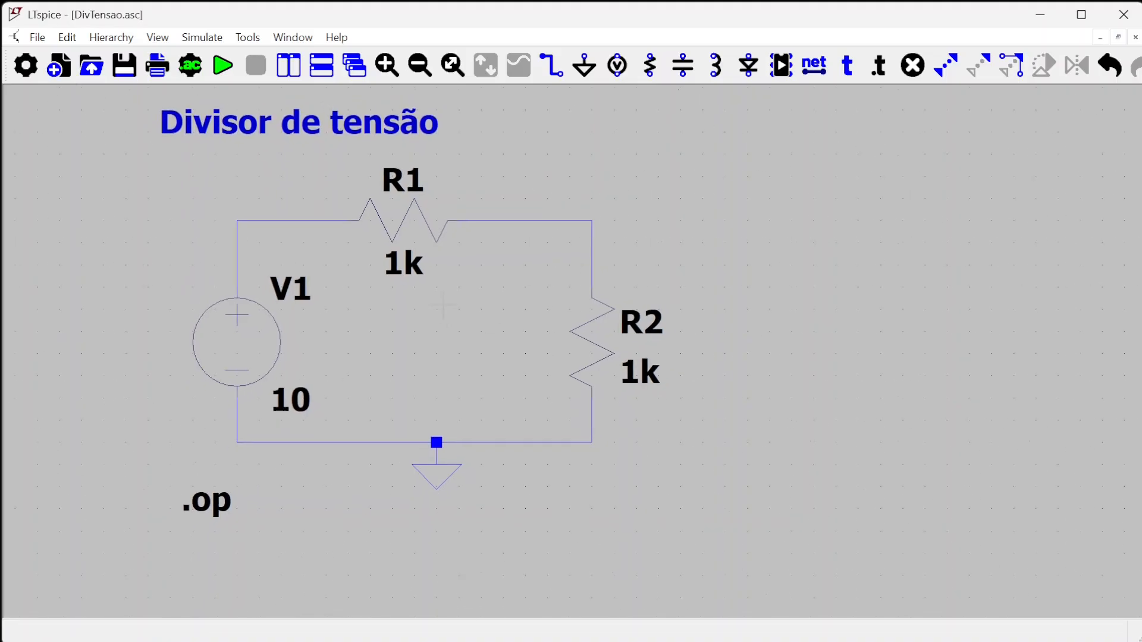
scroll(443, 306, up, 5)
scroll(444, 304, up, 2)
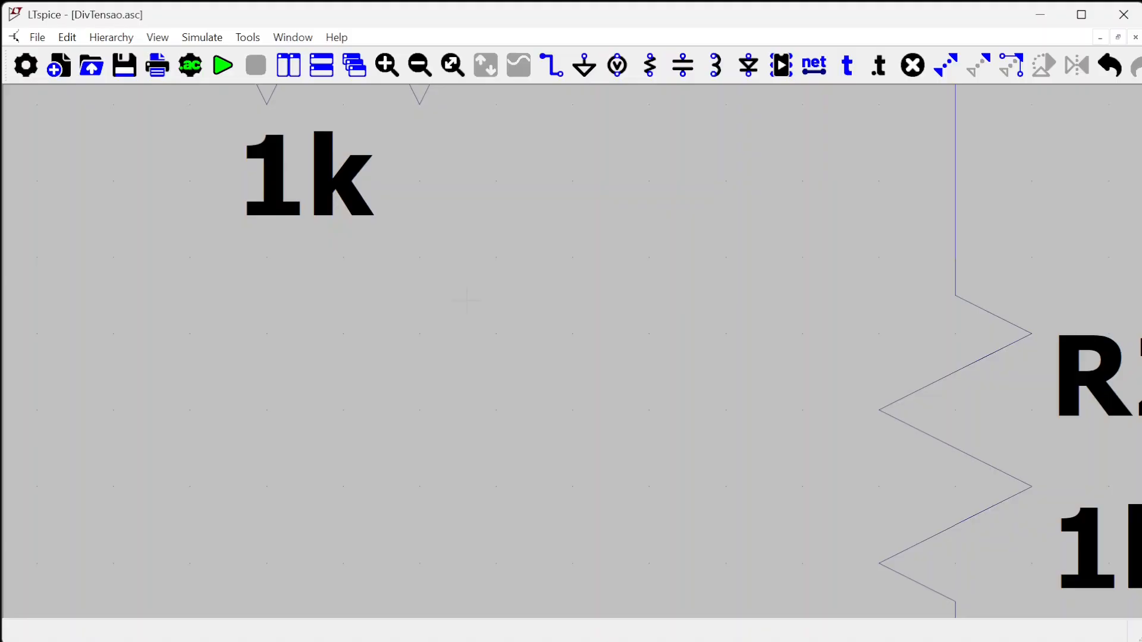
key(space)
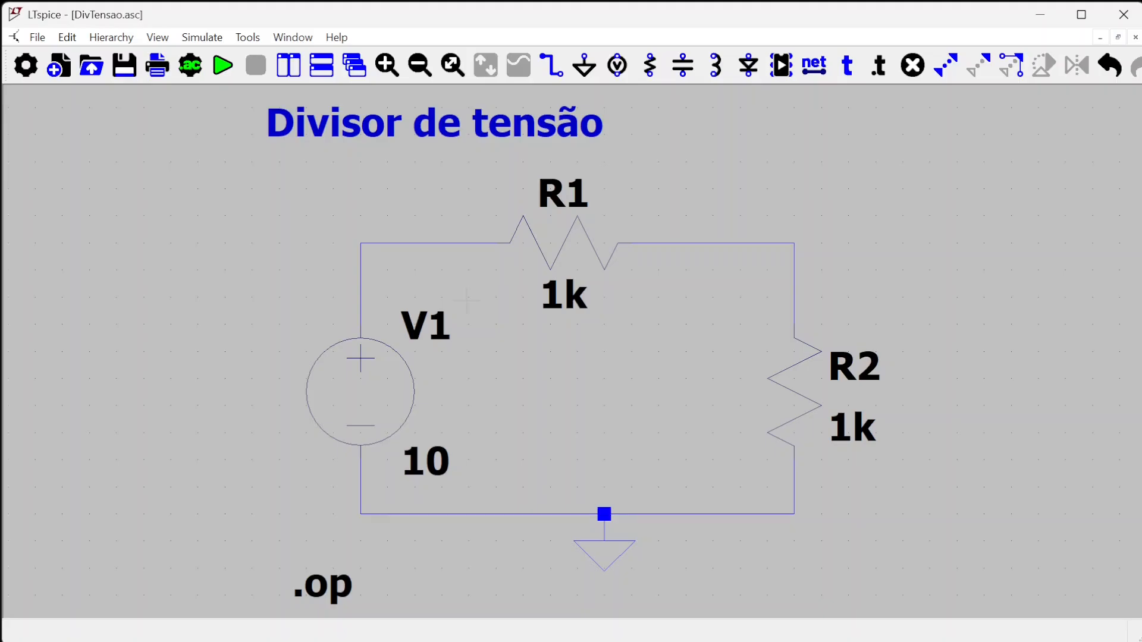
click(226, 70)
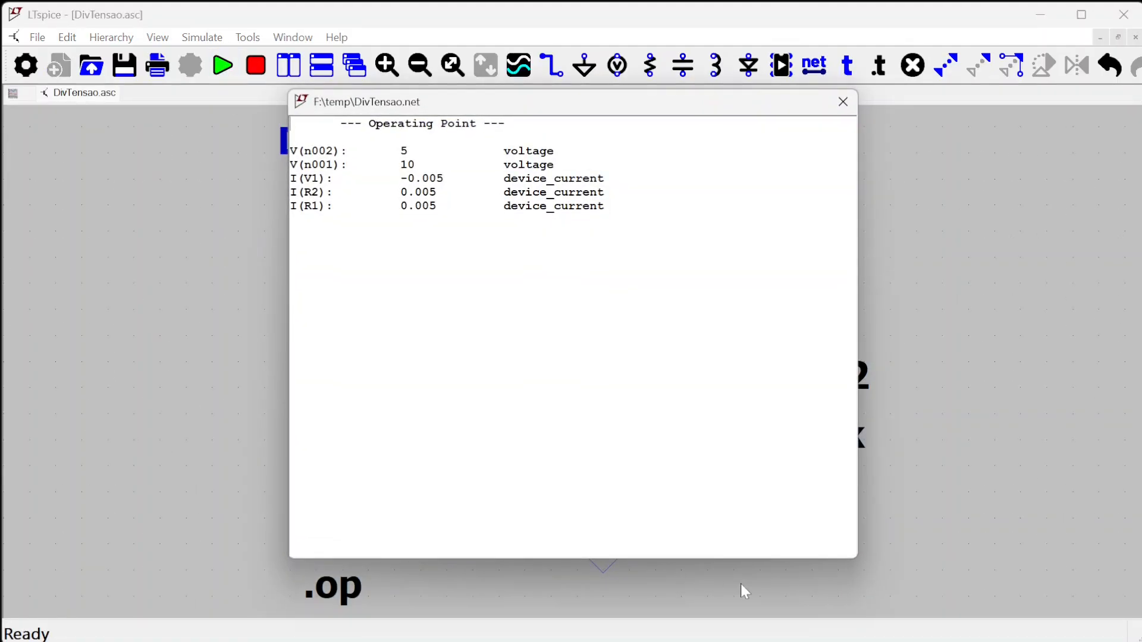
drag(749, 560, 769, 277)
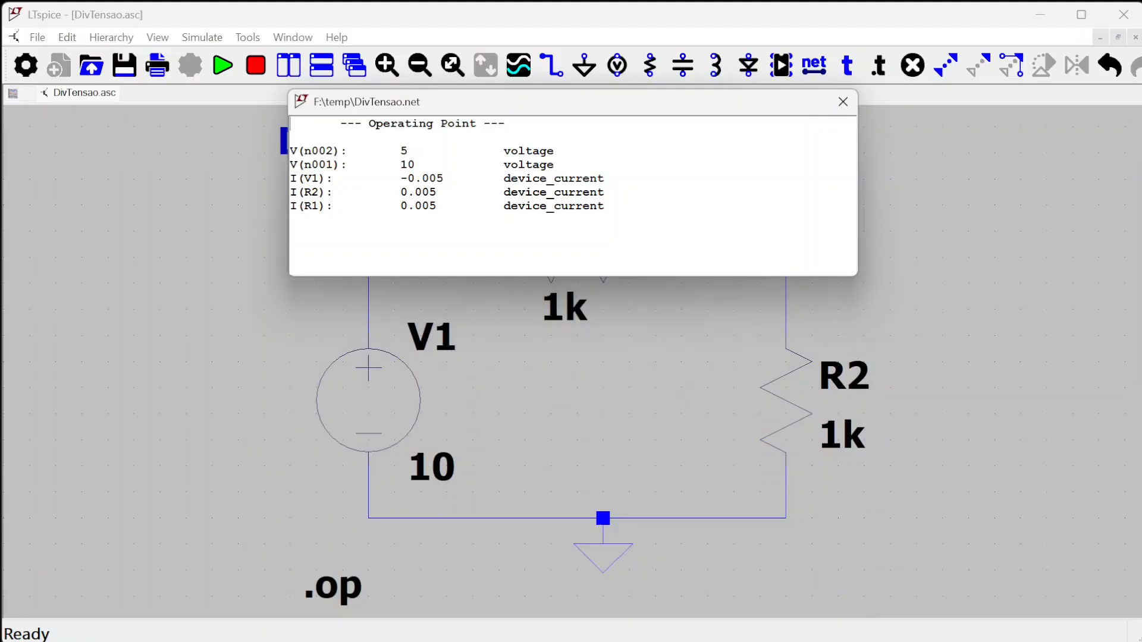
drag(857, 187, 641, 189)
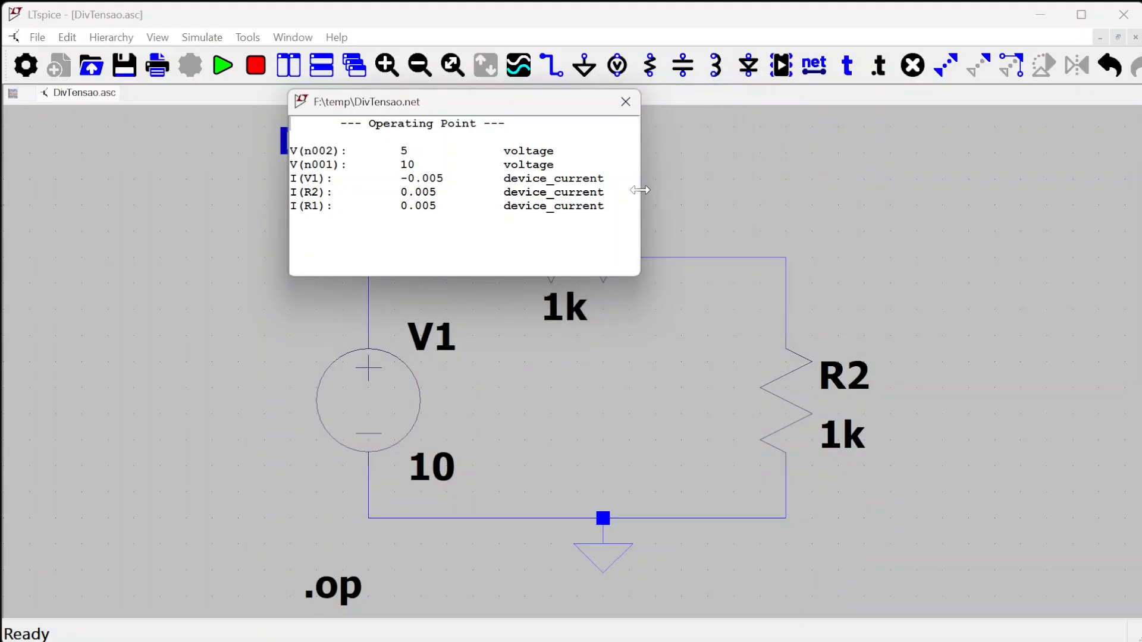
drag(522, 113, 253, 178)
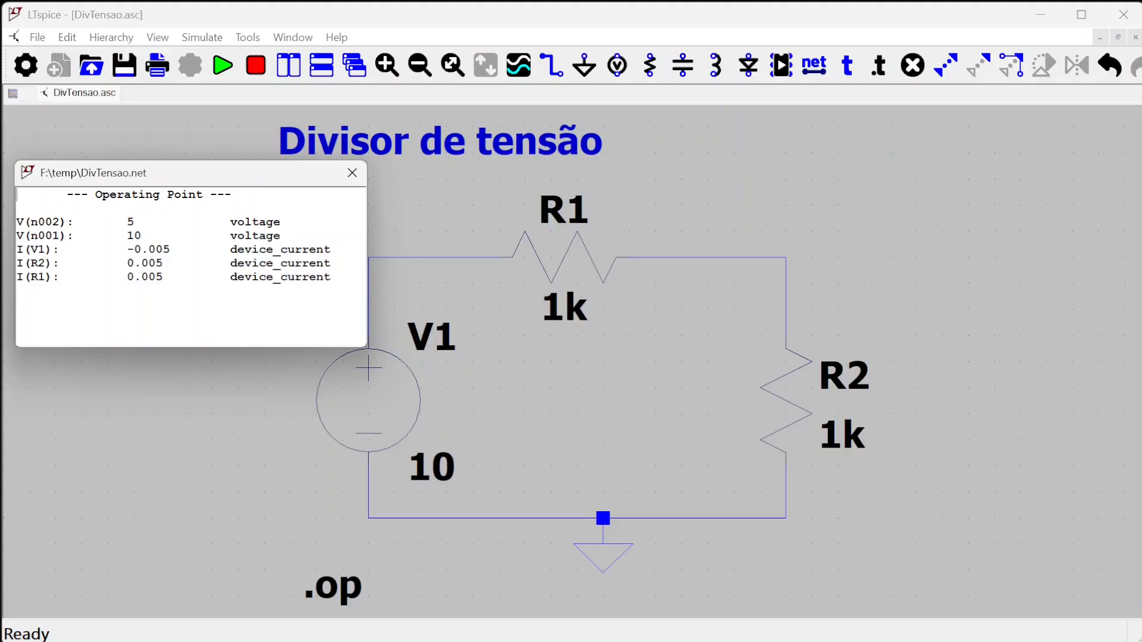
Examine the voltages of nodes n001 and n002 in the operating point results and close the results.
drag(31, 221, 135, 222)
drag(31, 235, 52, 236)
drag(127, 235, 142, 236)
click(128, 222)
drag(128, 222, 134, 222)
click(353, 172)
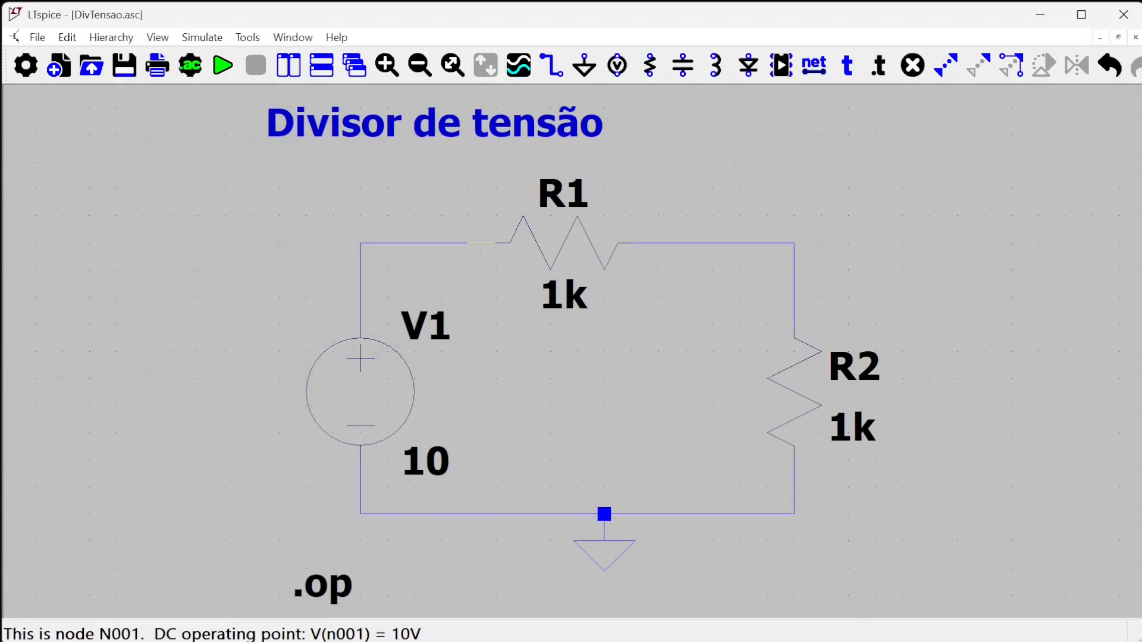
Label the net between voltage source V1 and resistor R1 as Vin.
mouse_move(466, 242)
right_click(408, 243)
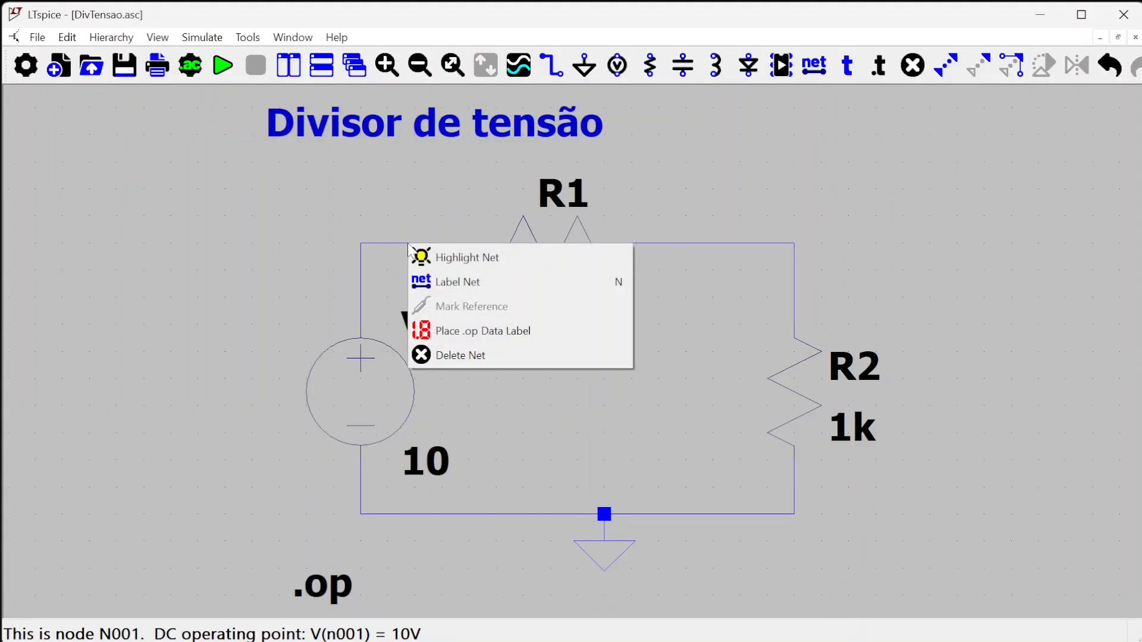
click(463, 285)
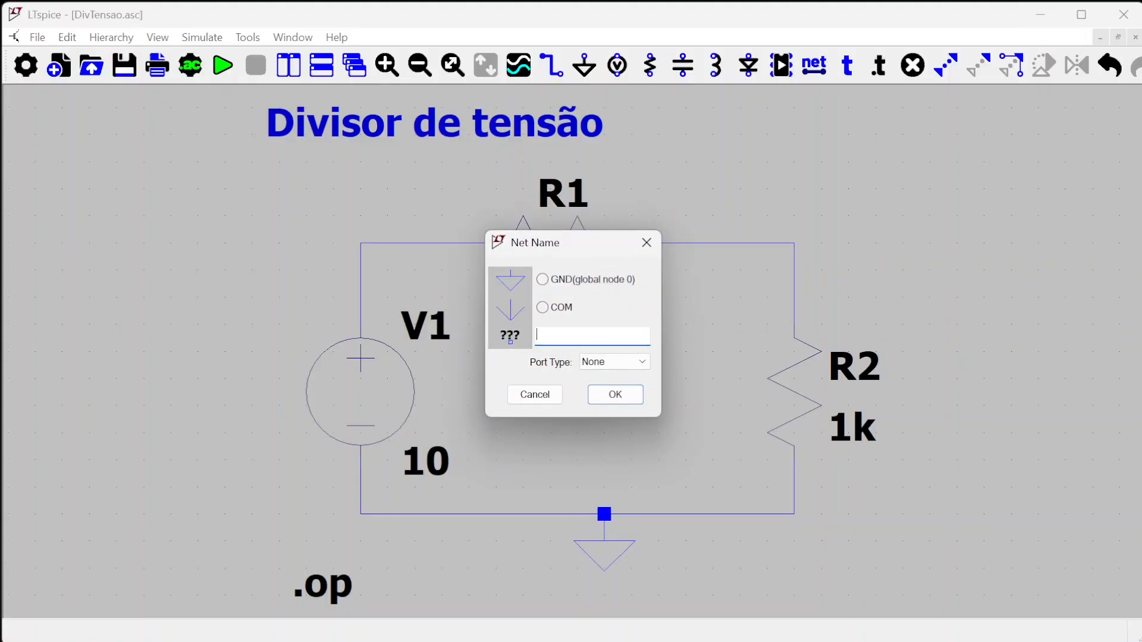
text(Vin)
click(615, 394)
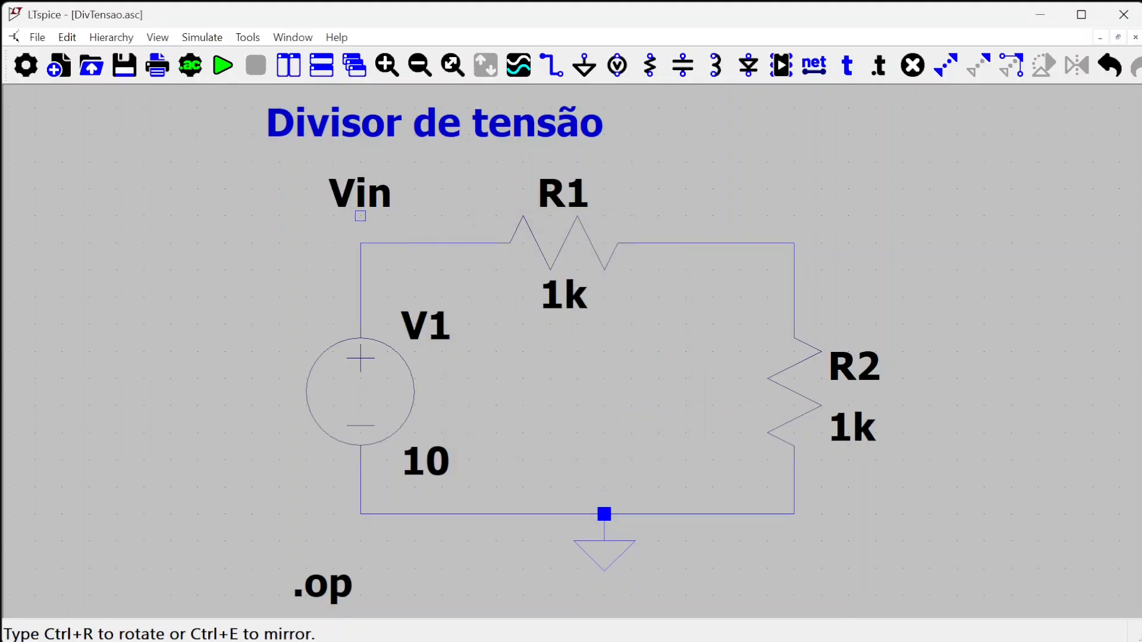
click(388, 243)
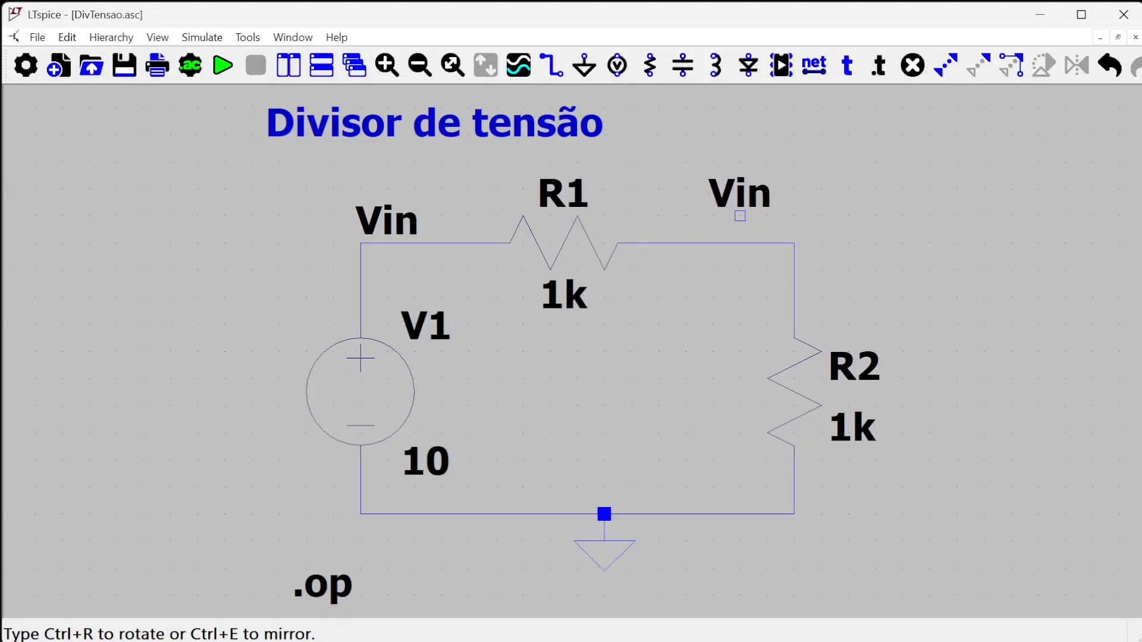
Place a second Vin label on the wire between R1 and R2 and rerun the operating point simulation, closing its results.
click(740, 242)
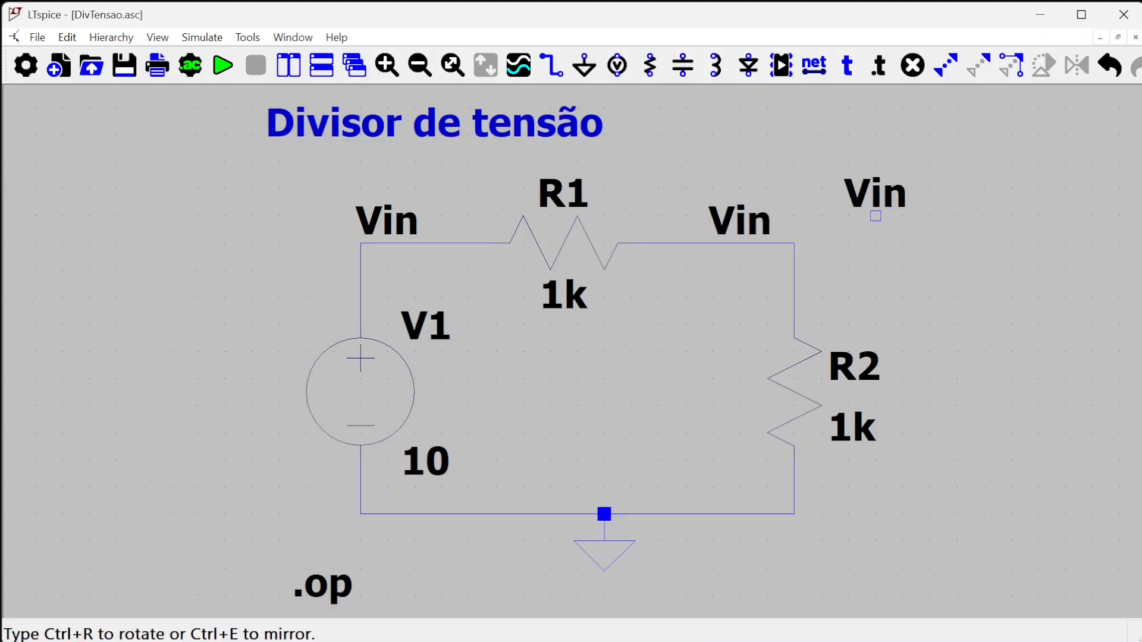
key(Escape)
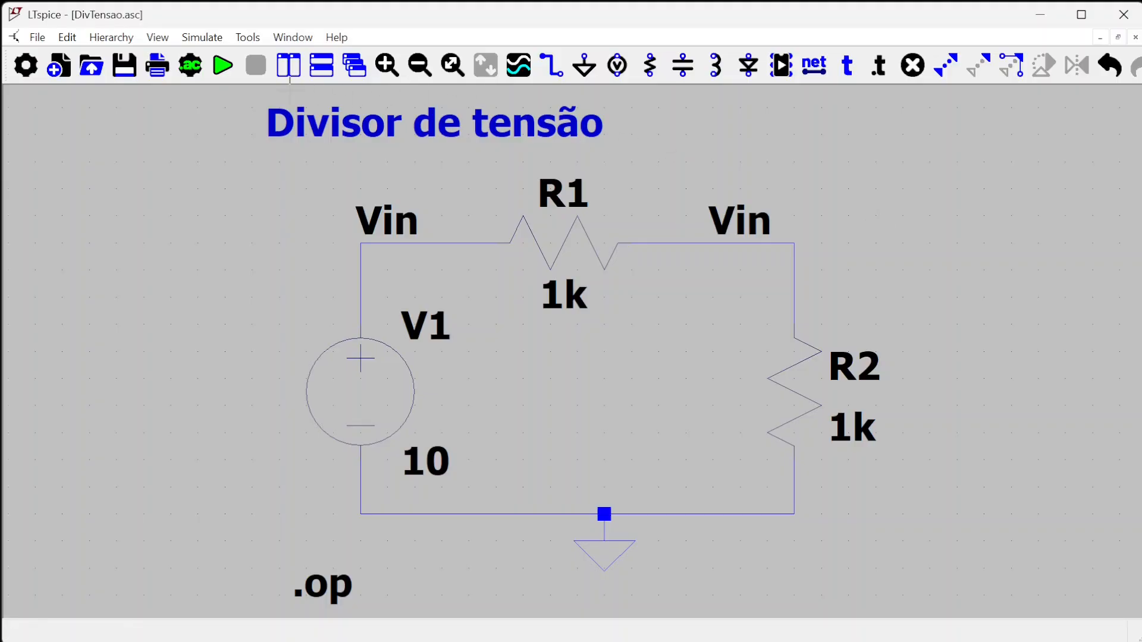
click(223, 66)
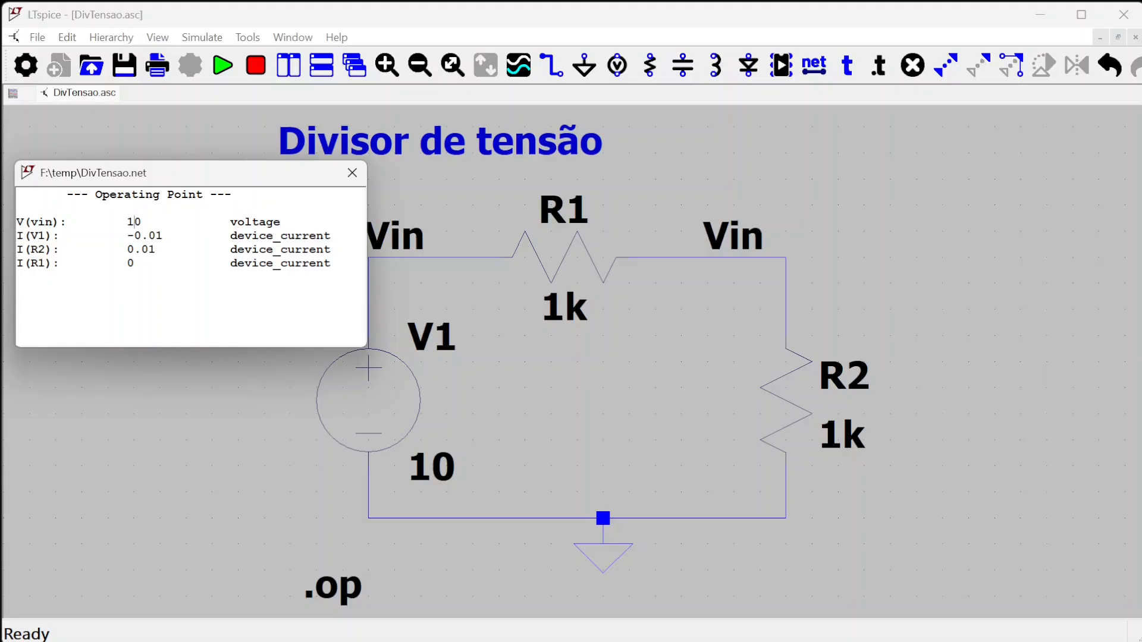
click(352, 173)
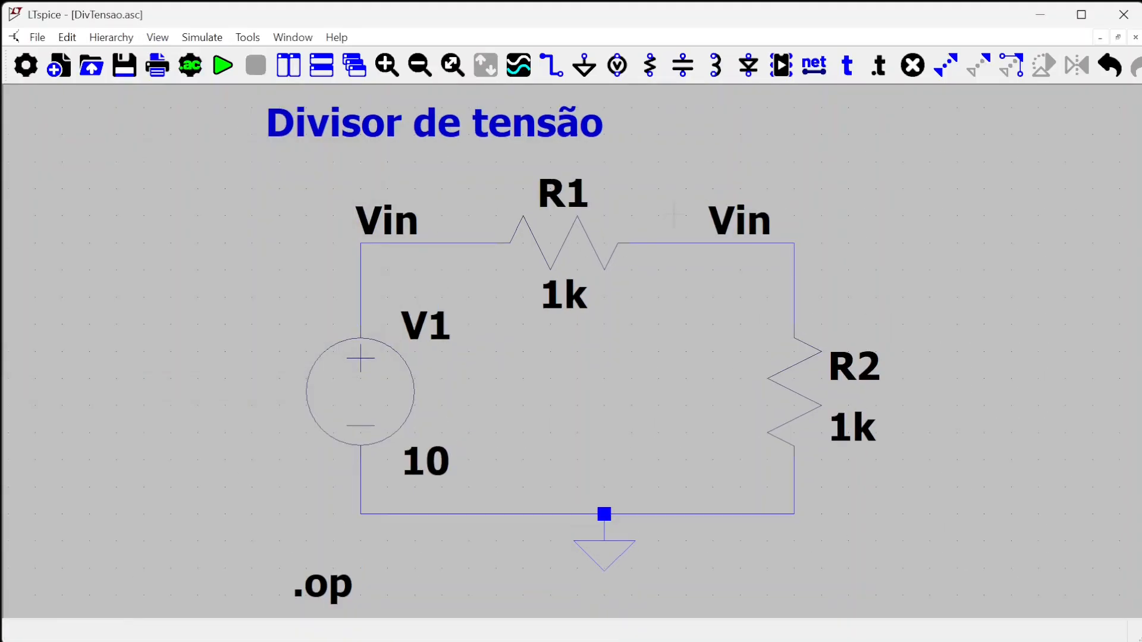
Rename the net label on the wire between R1 and R2 to Vo.
right_click(736, 218)
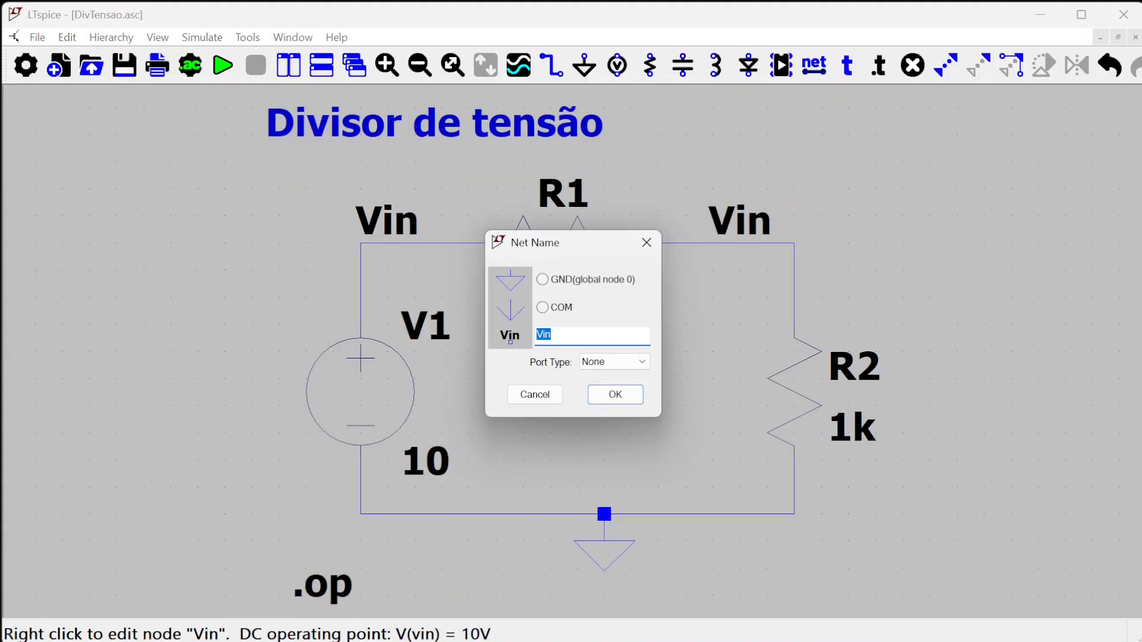
click(634, 335)
key(BackSpace)
key(BackSpace)
text(o)
click(613, 394)
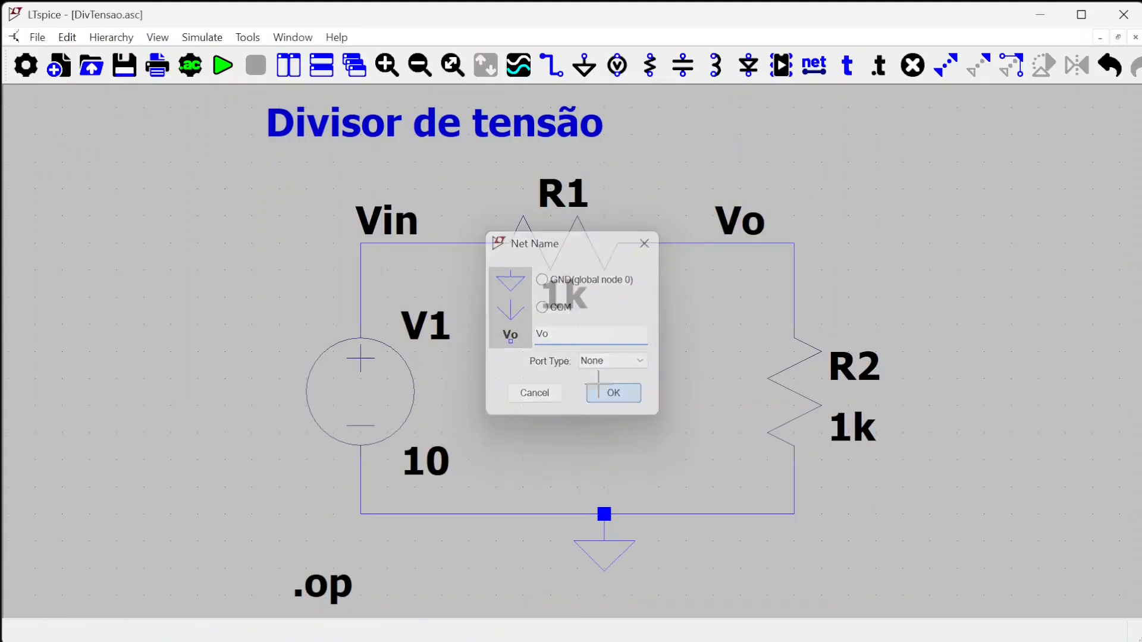
Run the operating point simulation, examine the Vin and Vo voltages in the results, and close them.
click(222, 65)
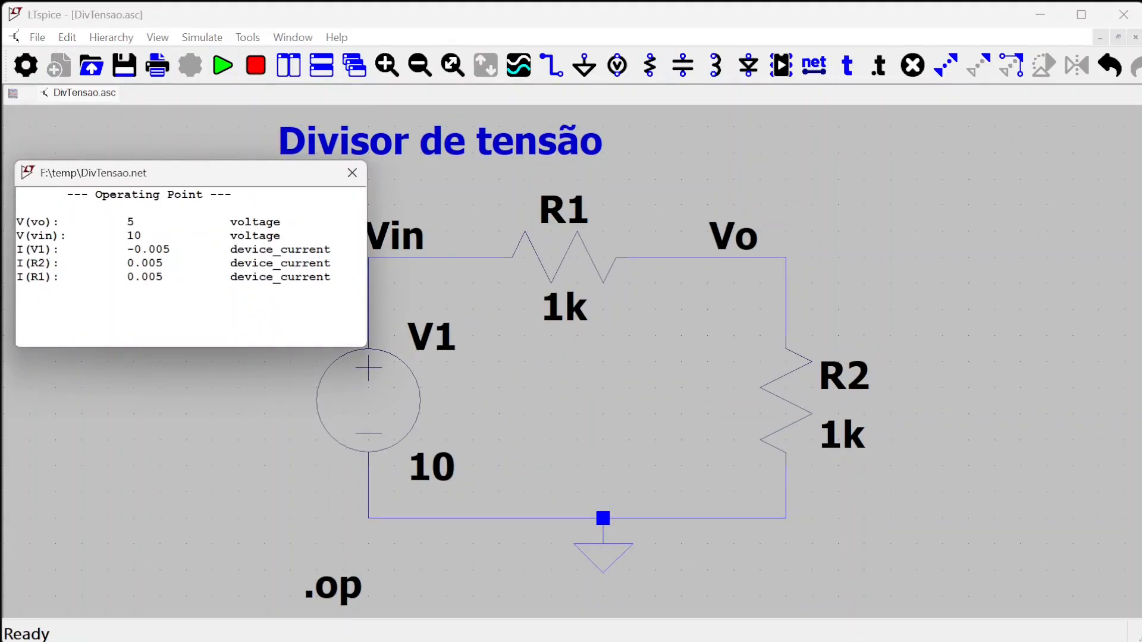
double_click(134, 236)
double_click(136, 223)
double_click(131, 223)
click(352, 173)
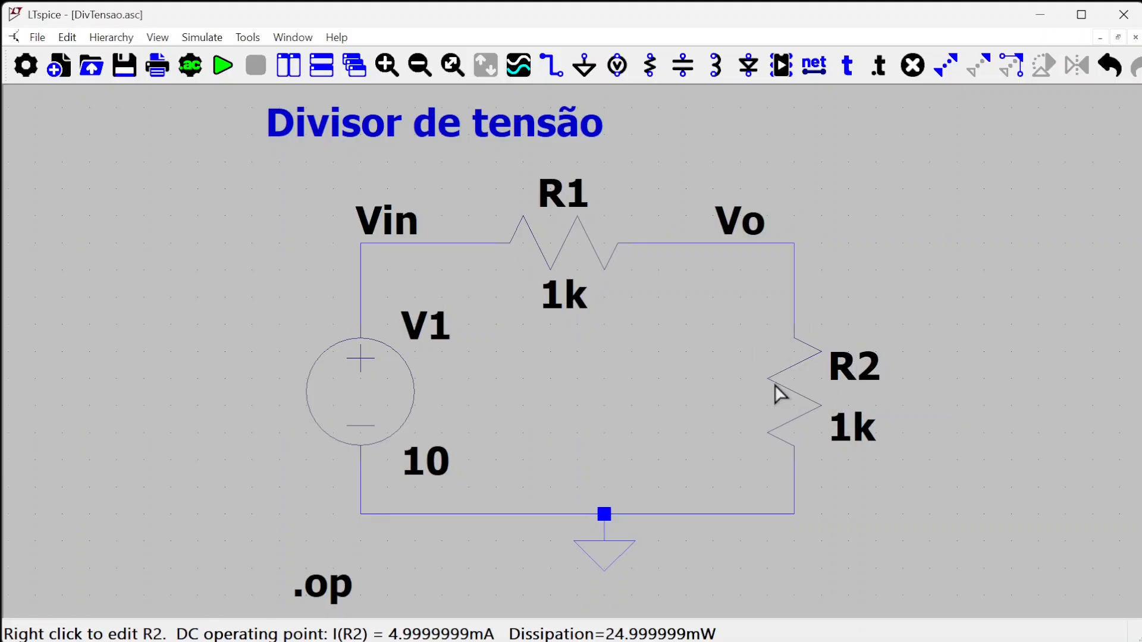
Take resistor R2 out of the circuit, rotate it 180 degrees and place it back between the same wire ends.
drag(774, 384, 667, 384)
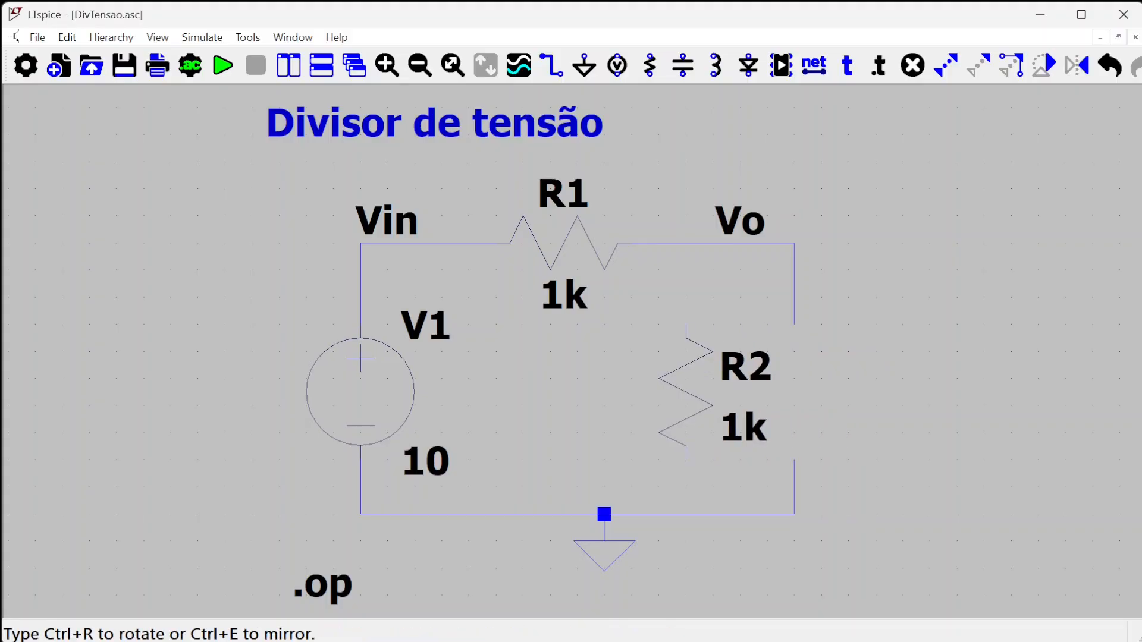
key(ctrl+r)
key(ctrl+r)
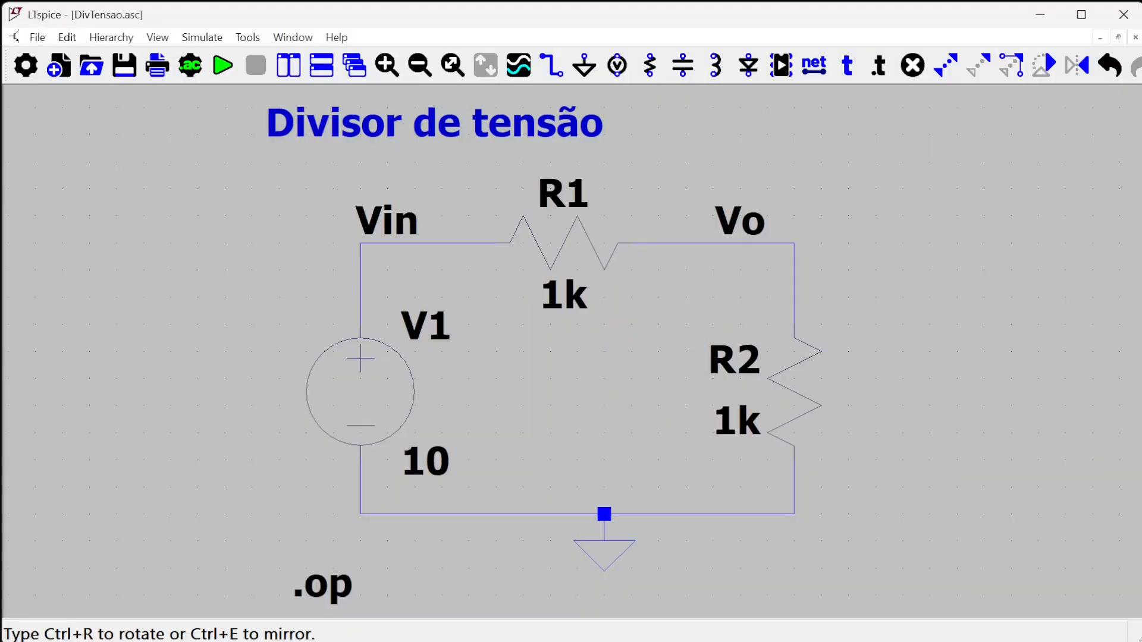
click(804, 343)
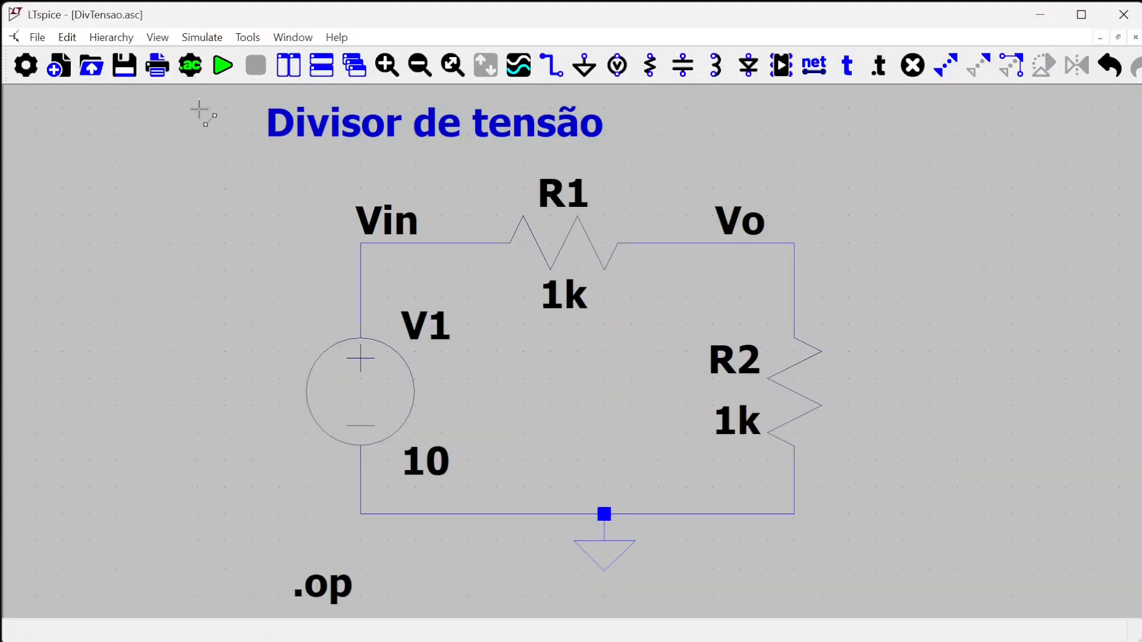
Rerun the operating point simulation, examine the current through R2 in the results, and close them.
click(223, 67)
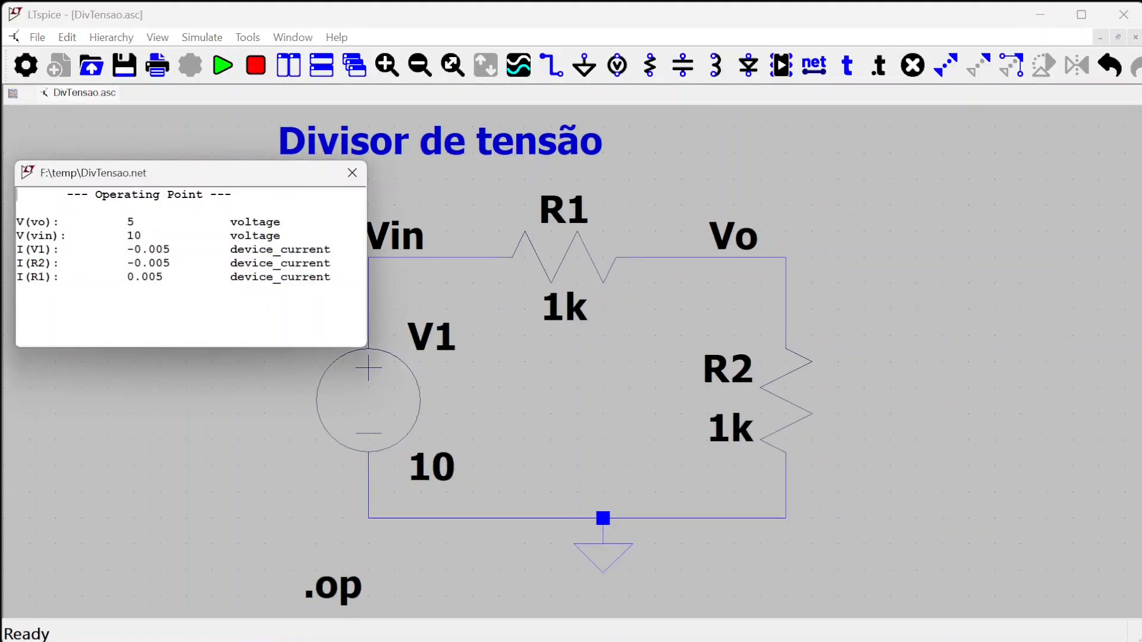
drag(17, 263, 170, 263)
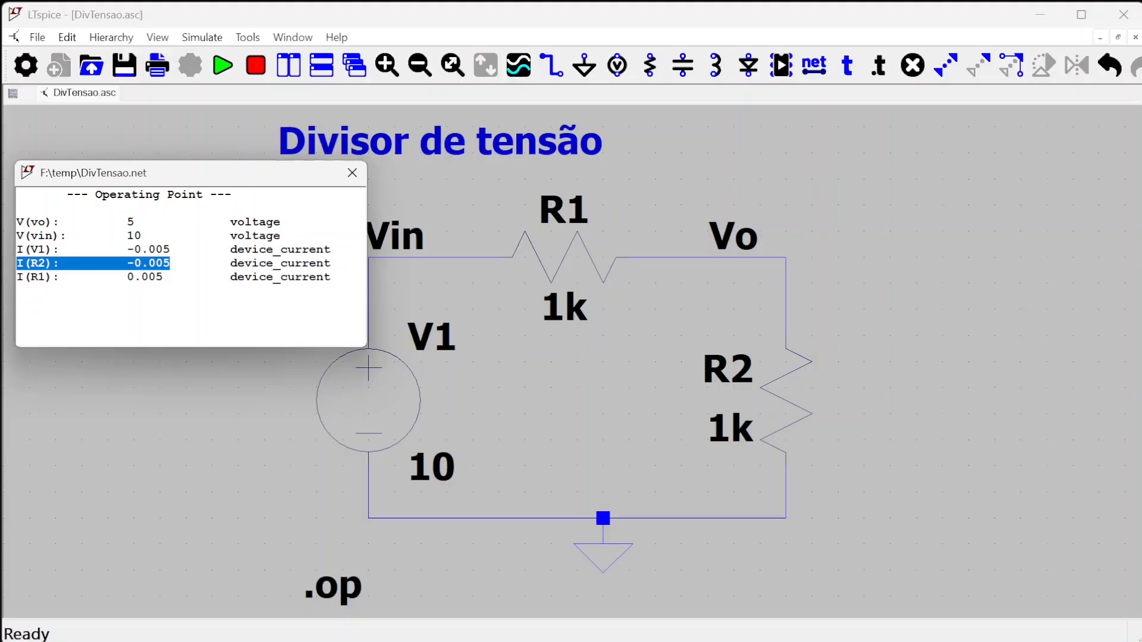
key(Escape)
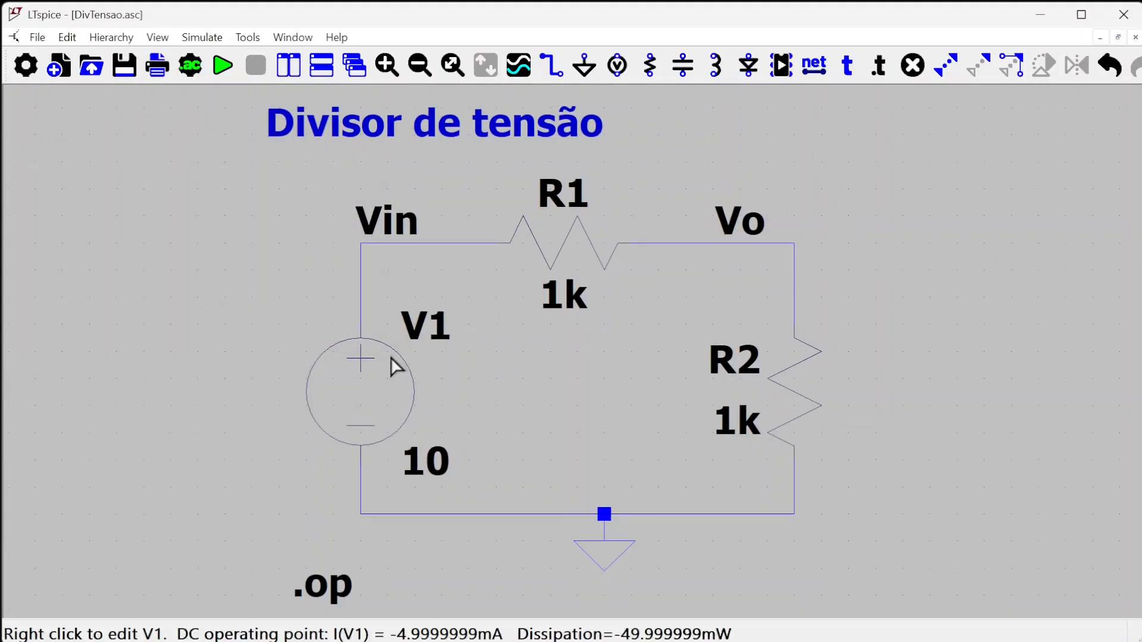
Rotate resistor R2 another 180 degrees back to its original orientation and reconnect it between the wire ends.
key(F7)
click(787, 377)
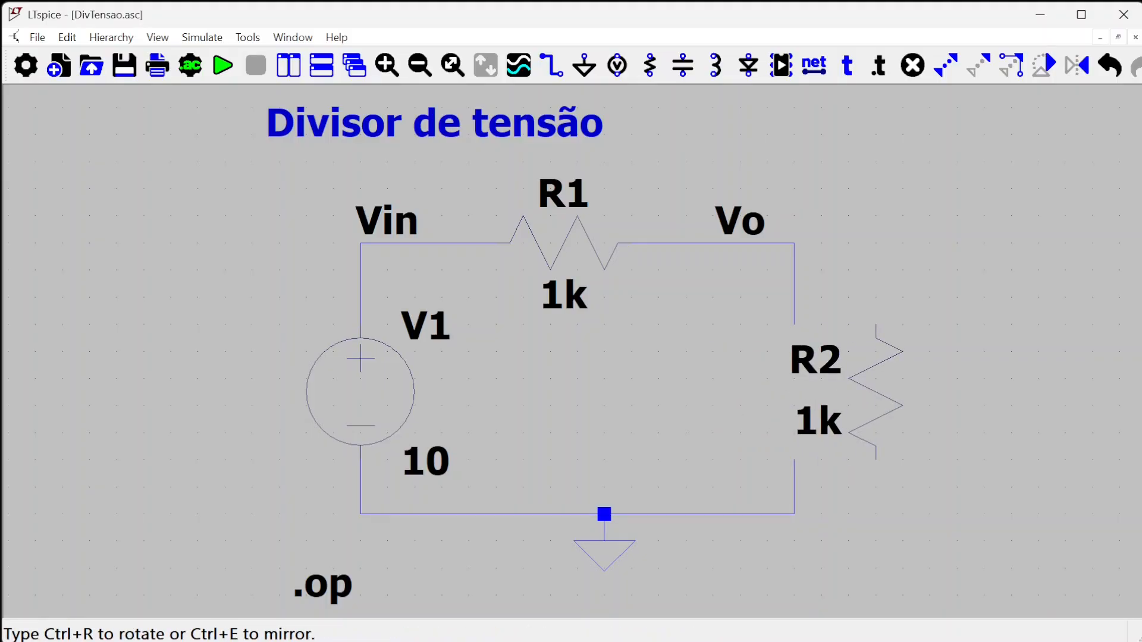
key(ctrl+r)
key(ctrl+r)
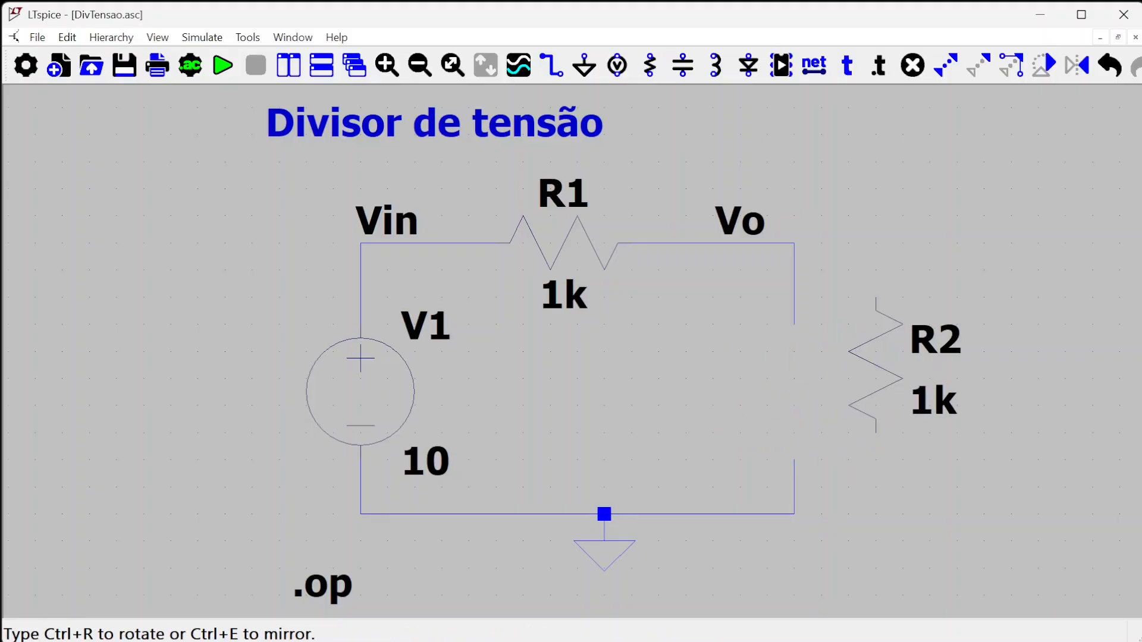
click(801, 402)
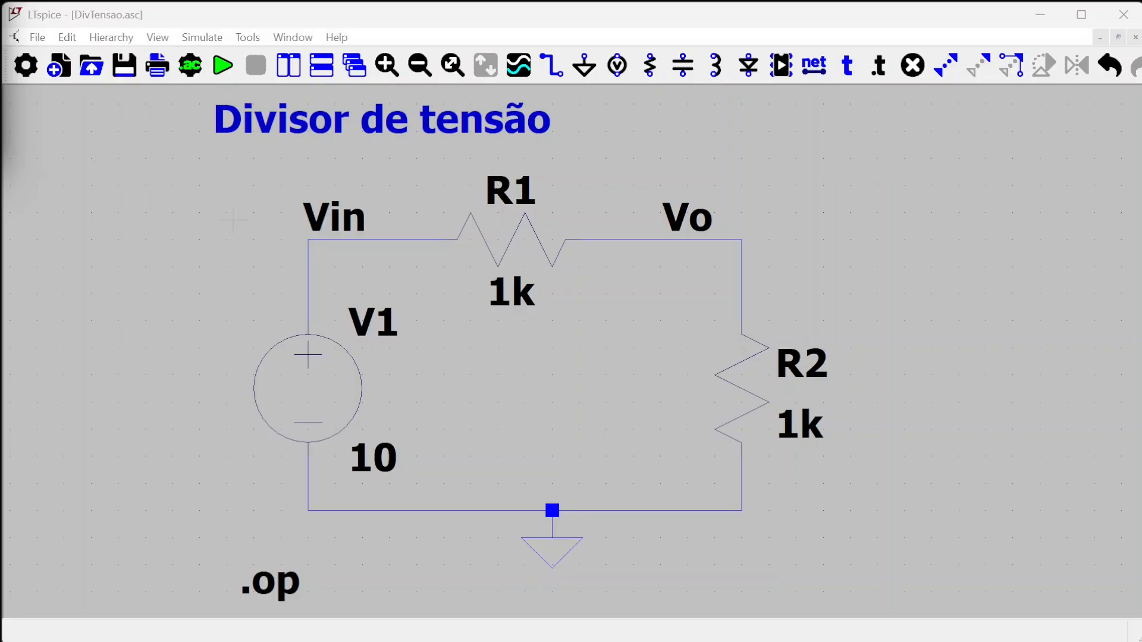
click(254, 37)
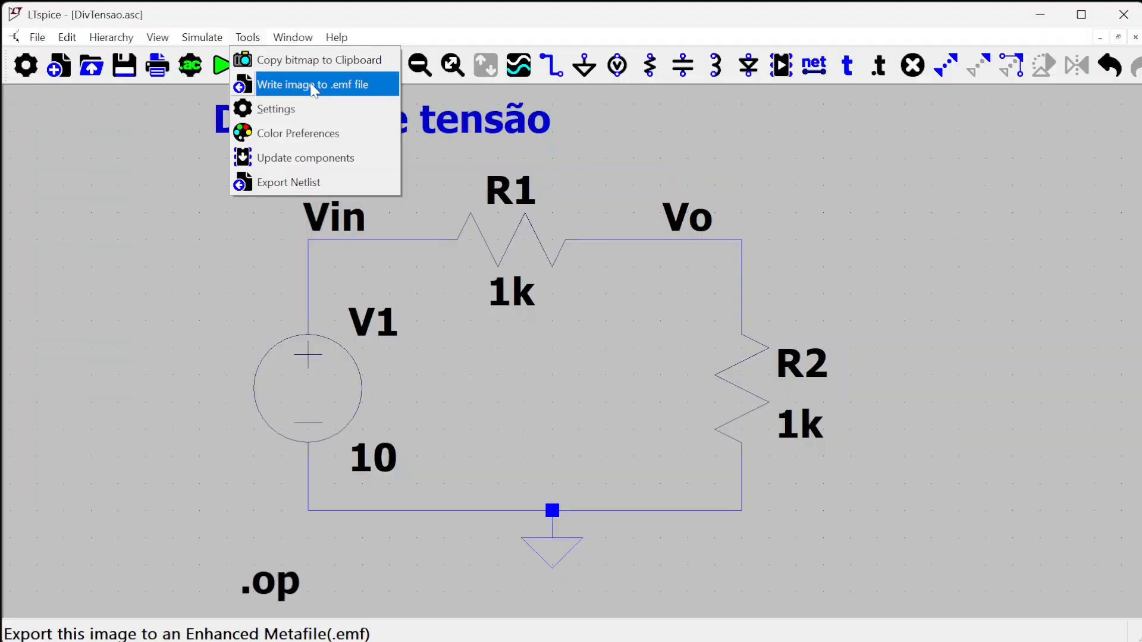
click(232, 233)
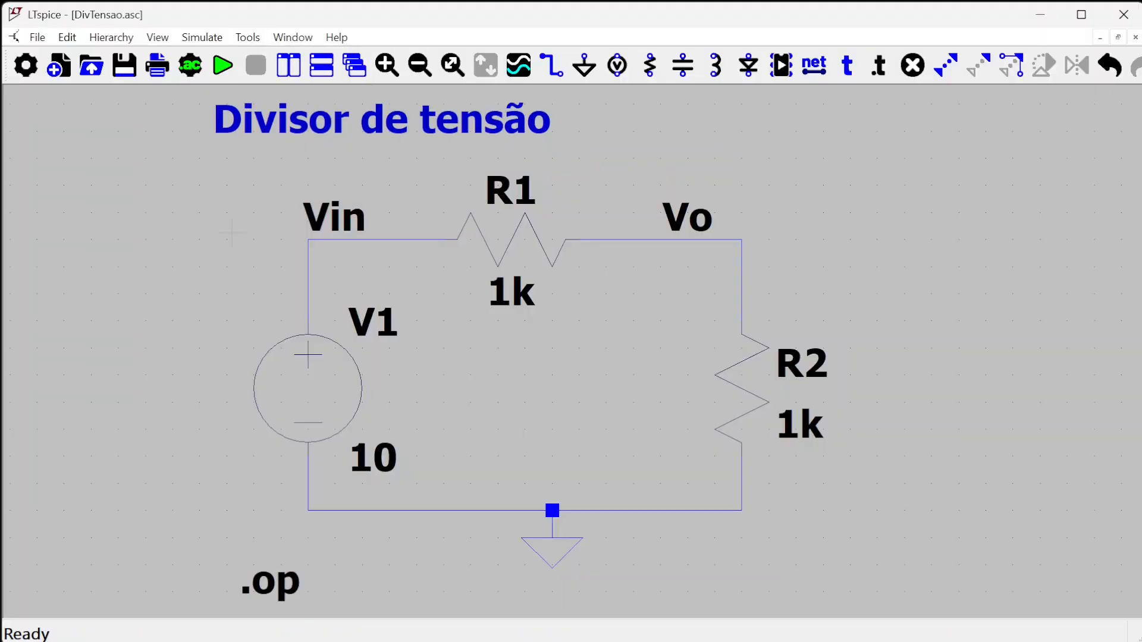